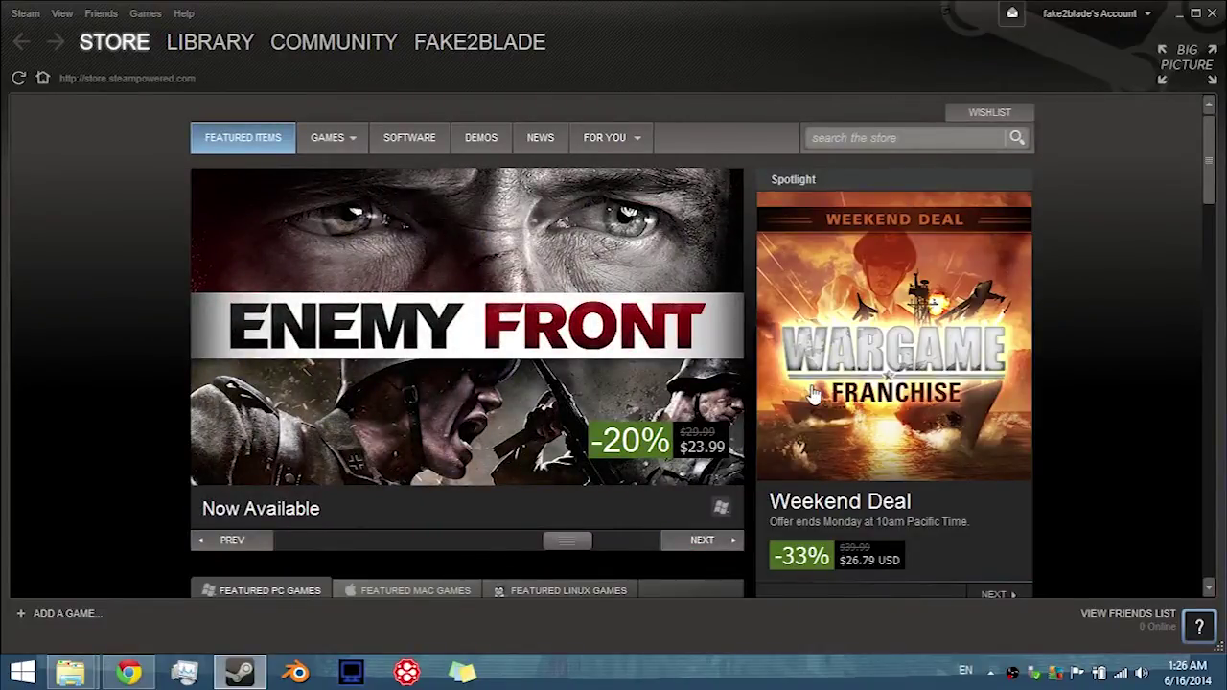
# Look through the skins offered in the Interface settings, keep the default skin, and cancel the settings
pyautogui.click(25, 14)
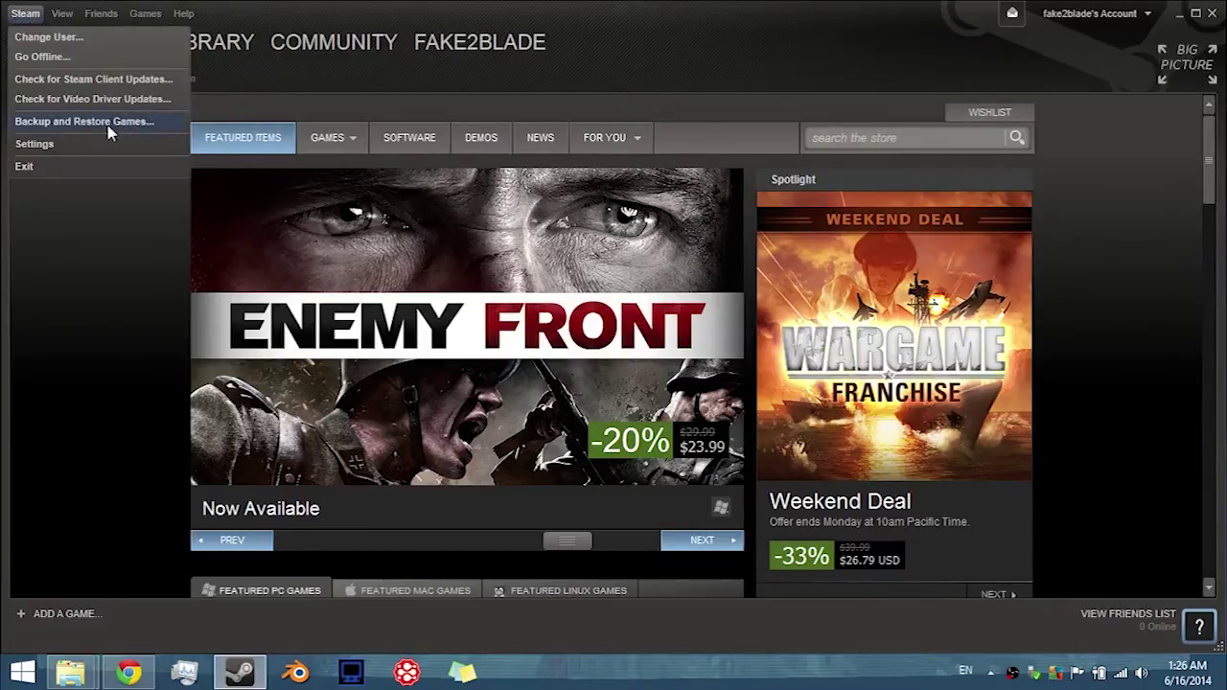
pyautogui.click(87, 143)
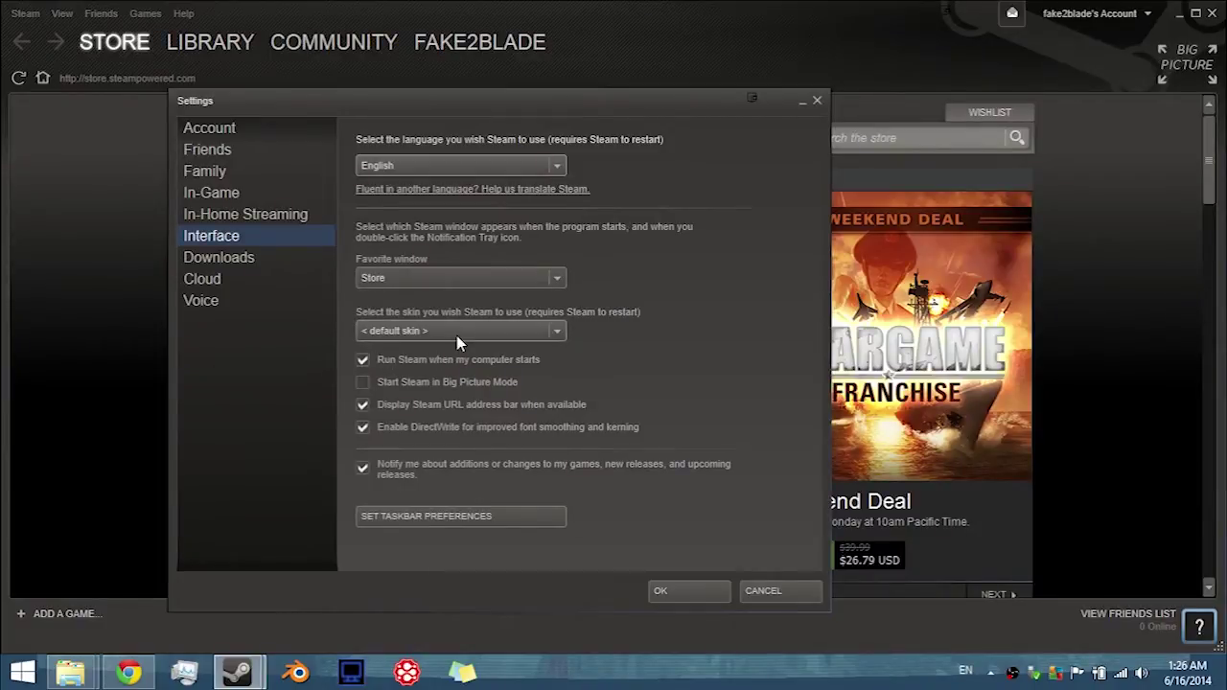
pyautogui.click(513, 331)
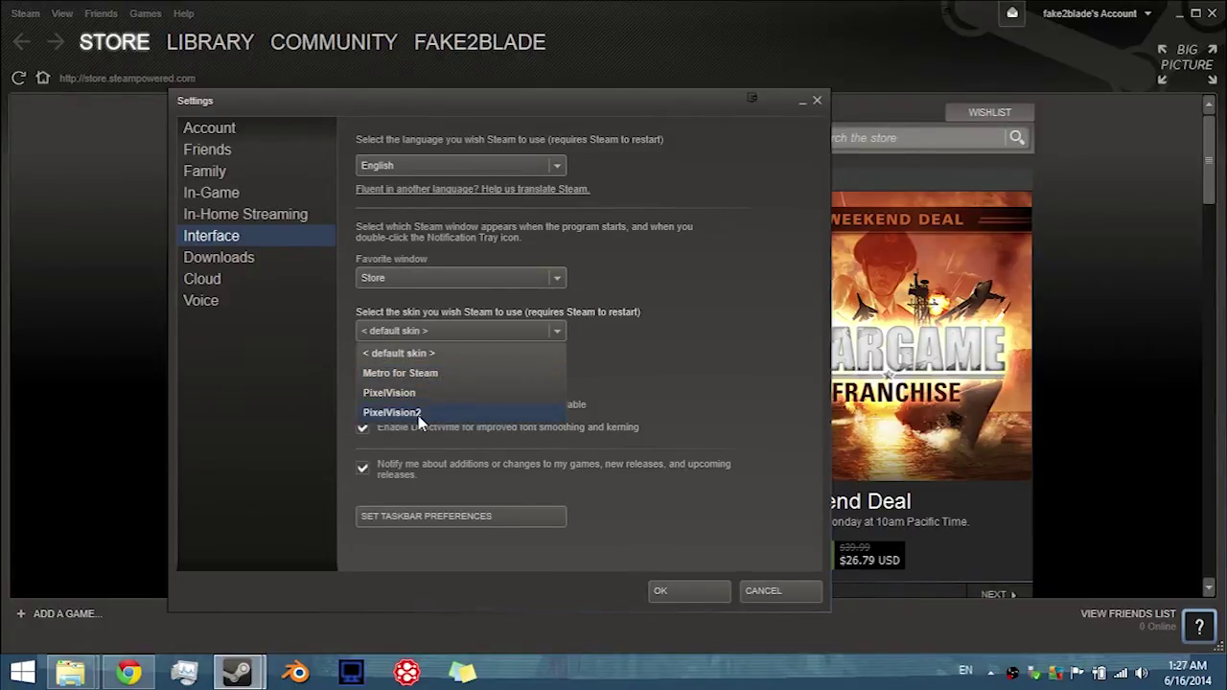
pyautogui.click(443, 355)
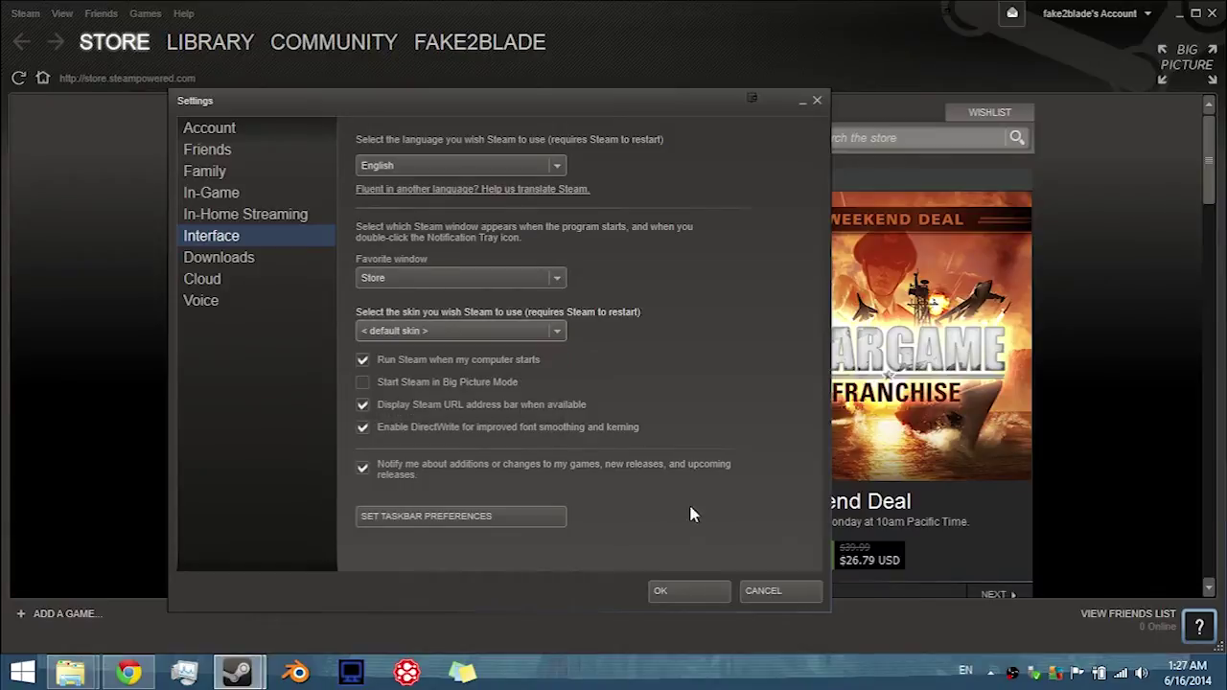
pyautogui.click(778, 592)
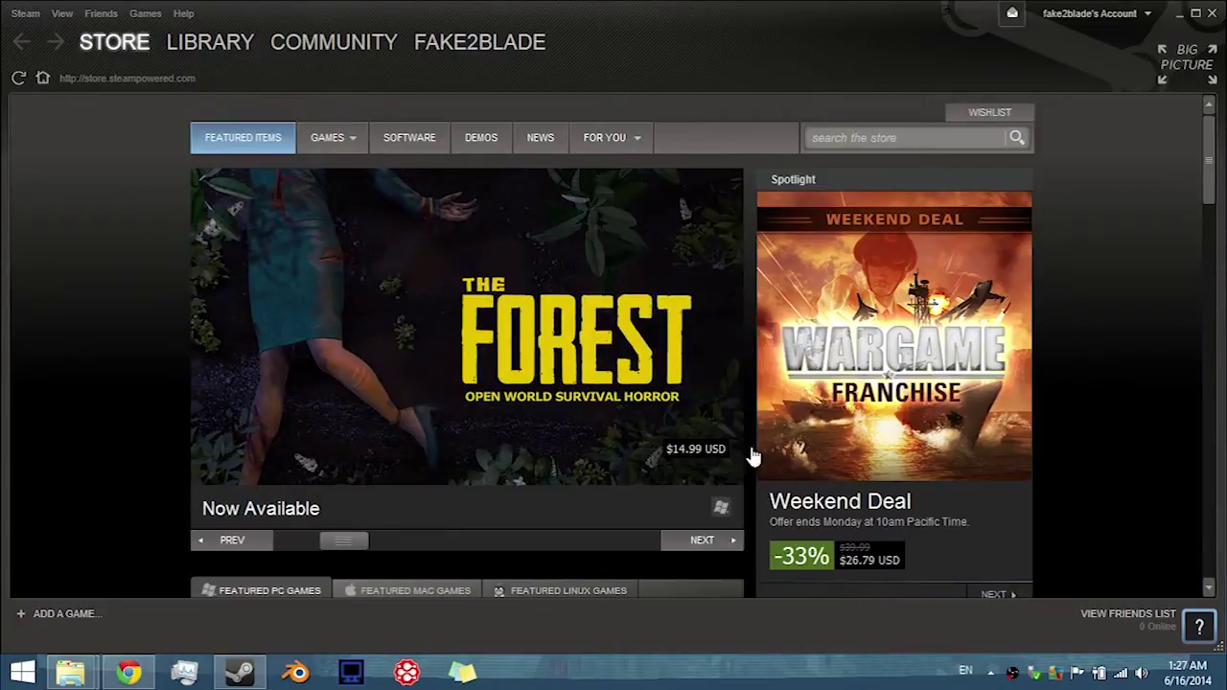
# Switch to Chrome and examine the Metro for Steam website, including the skin preview and the accent color section
pyautogui.click(130, 673)
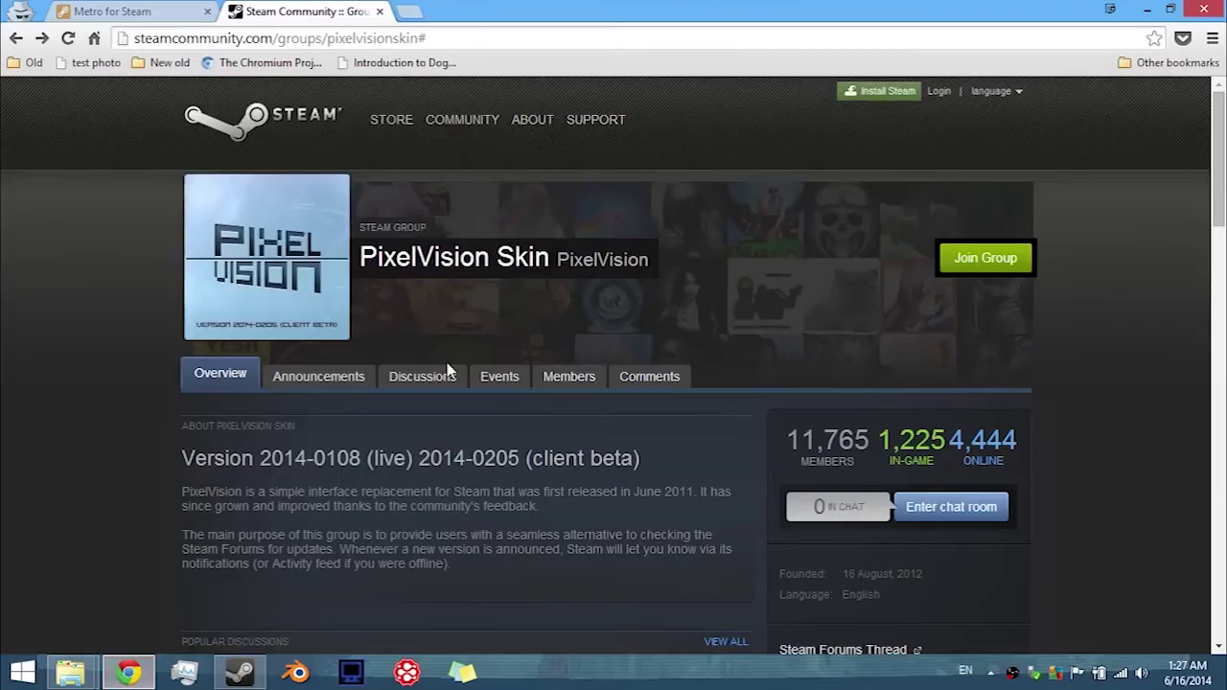
pyautogui.click(177, 10)
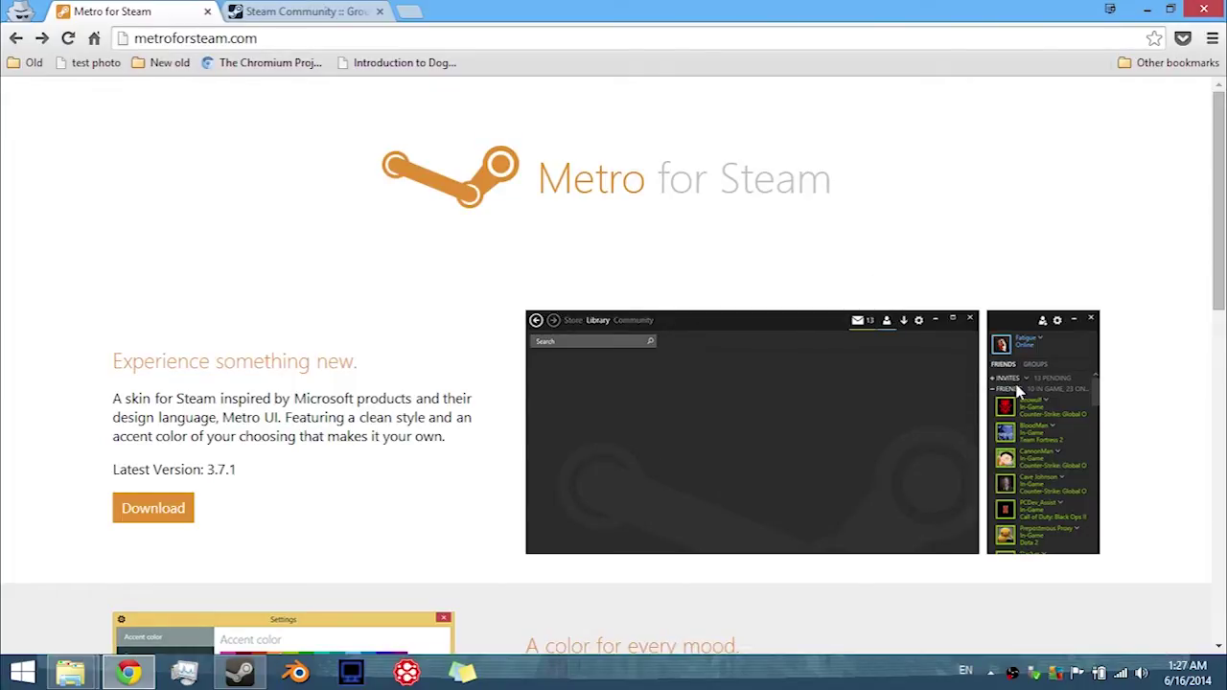
pyautogui.scroll(-4, 931, 384)
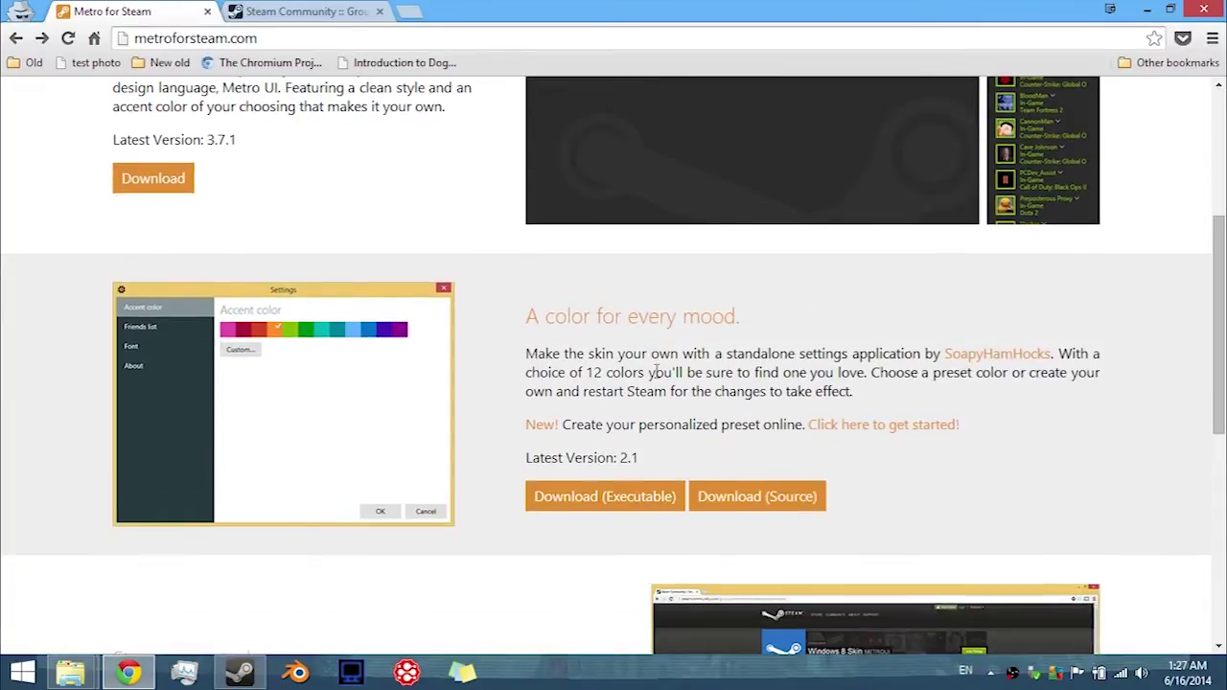
pyautogui.scroll(4, 1143, 356)
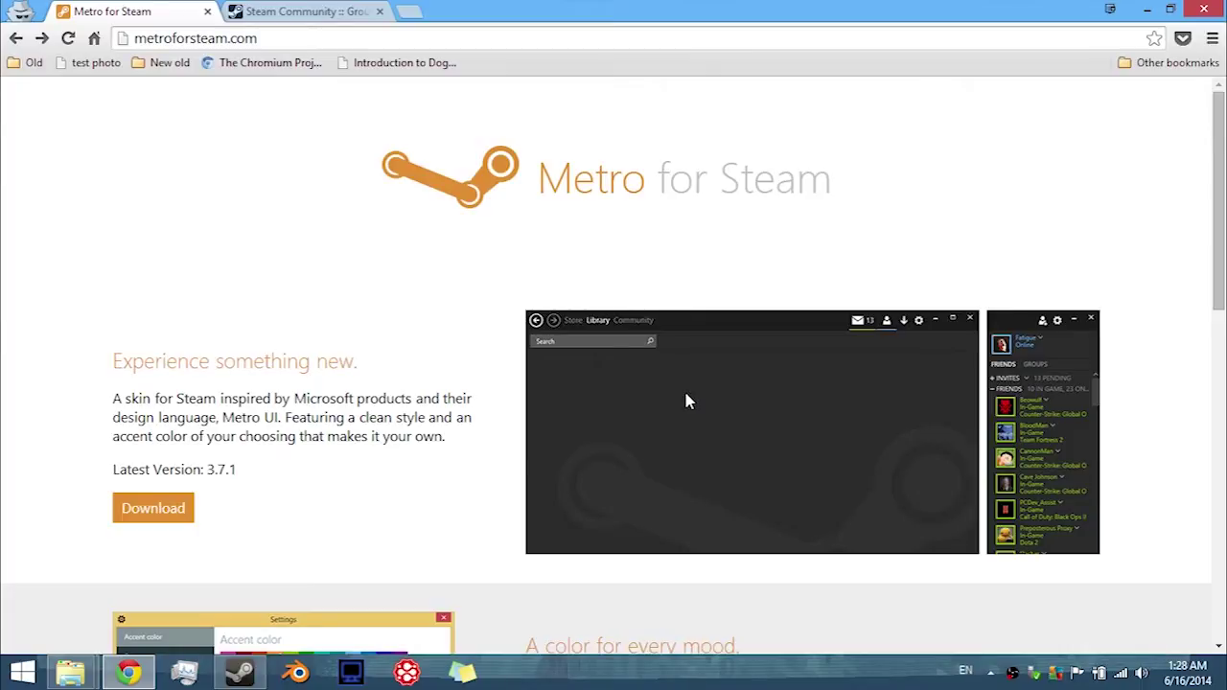
pyautogui.scroll(-3, 590, 388)
pyautogui.scroll(2, 687, 287)
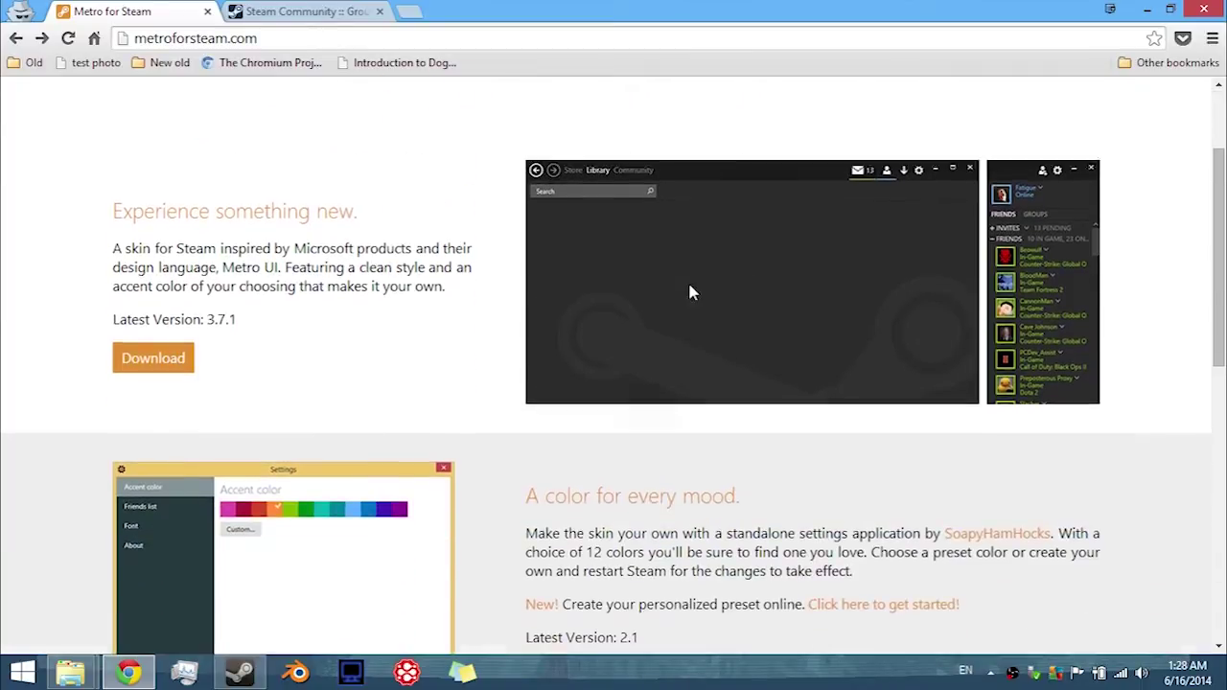
pyautogui.scroll(-3, 856, 376)
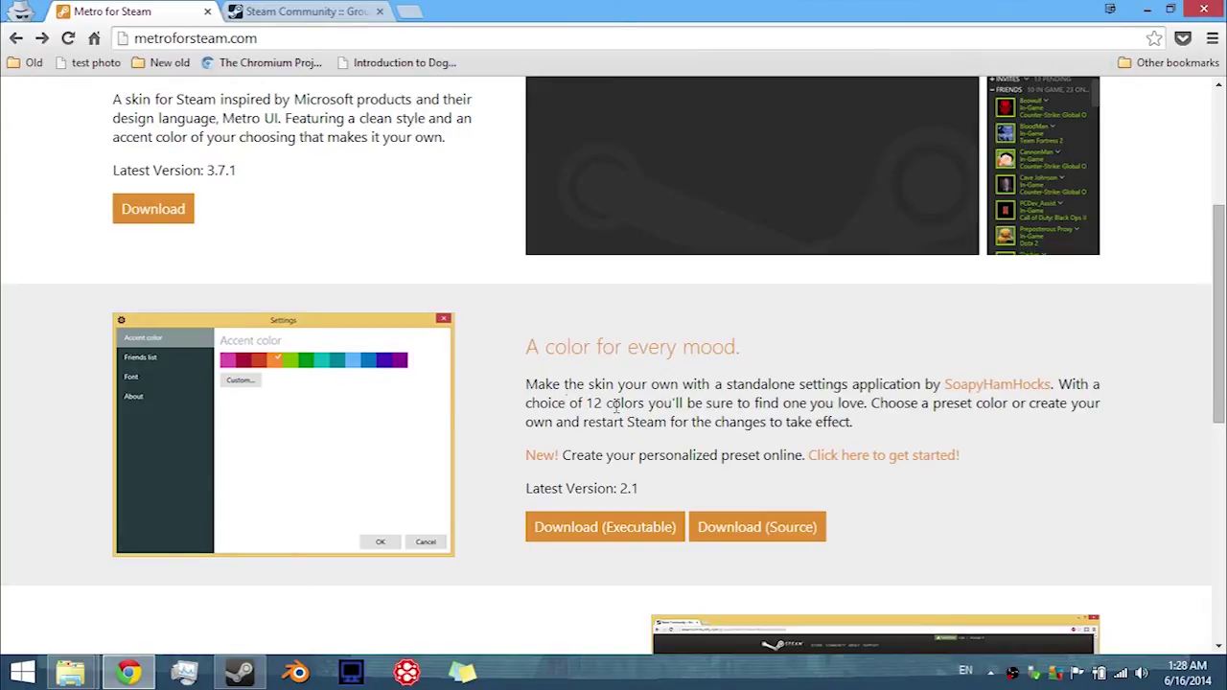
pyautogui.scroll(3, 576, 417)
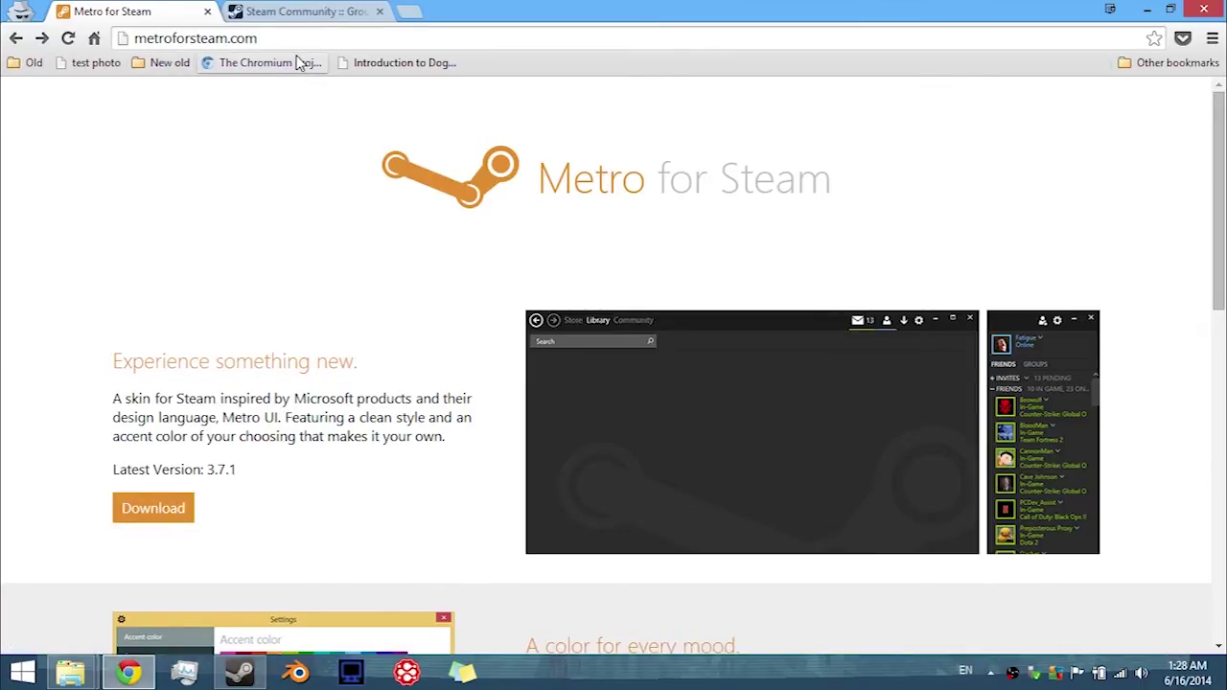
# Download the Metro for Steam 3.7.1 ZIP archive into the Steam skins folder on drive D
pyautogui.click(163, 513)
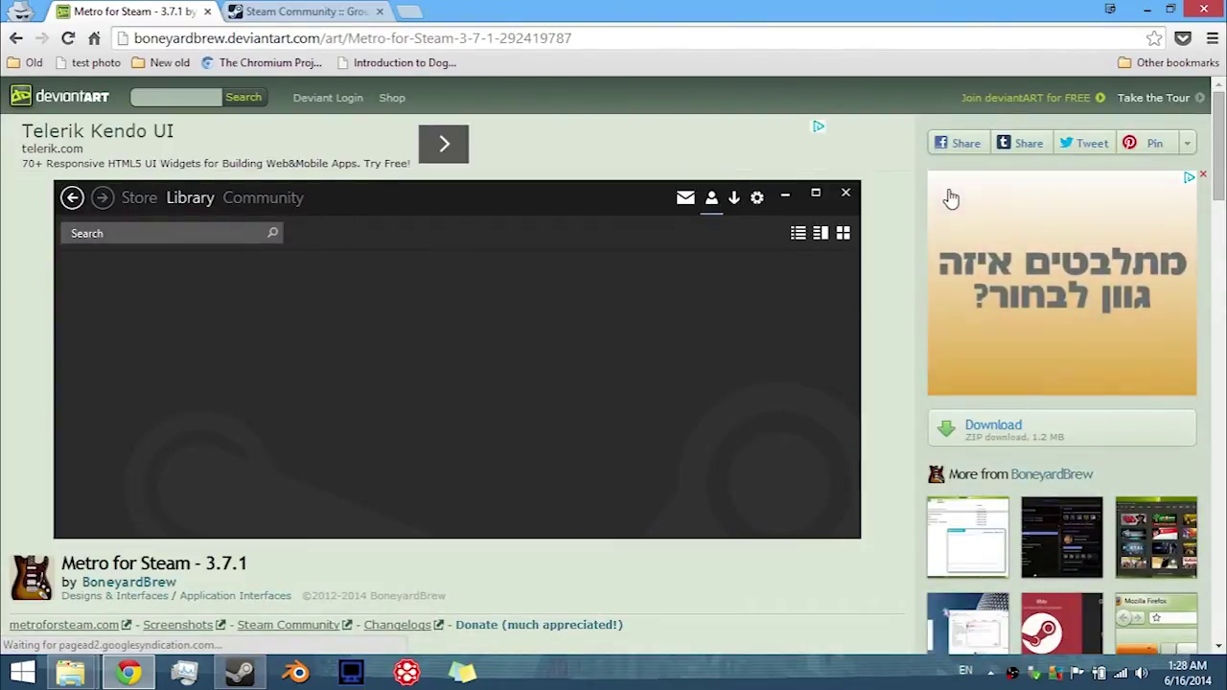
pyautogui.click(1133, 427)
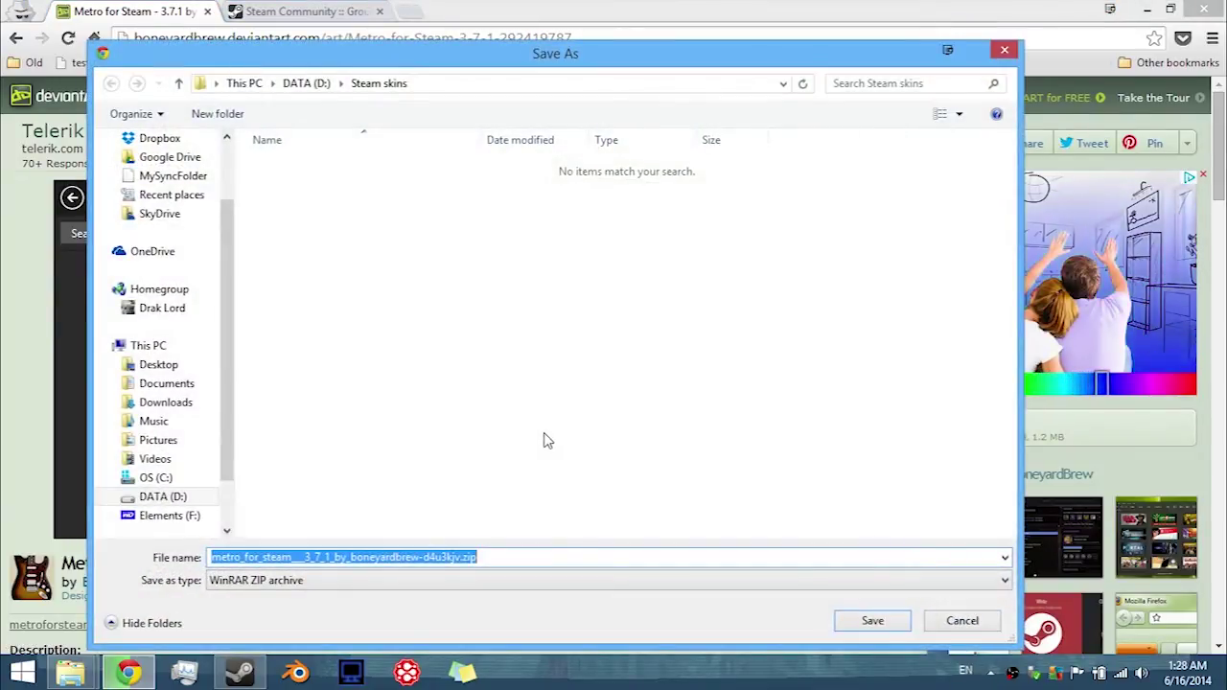
pyautogui.click(872, 621)
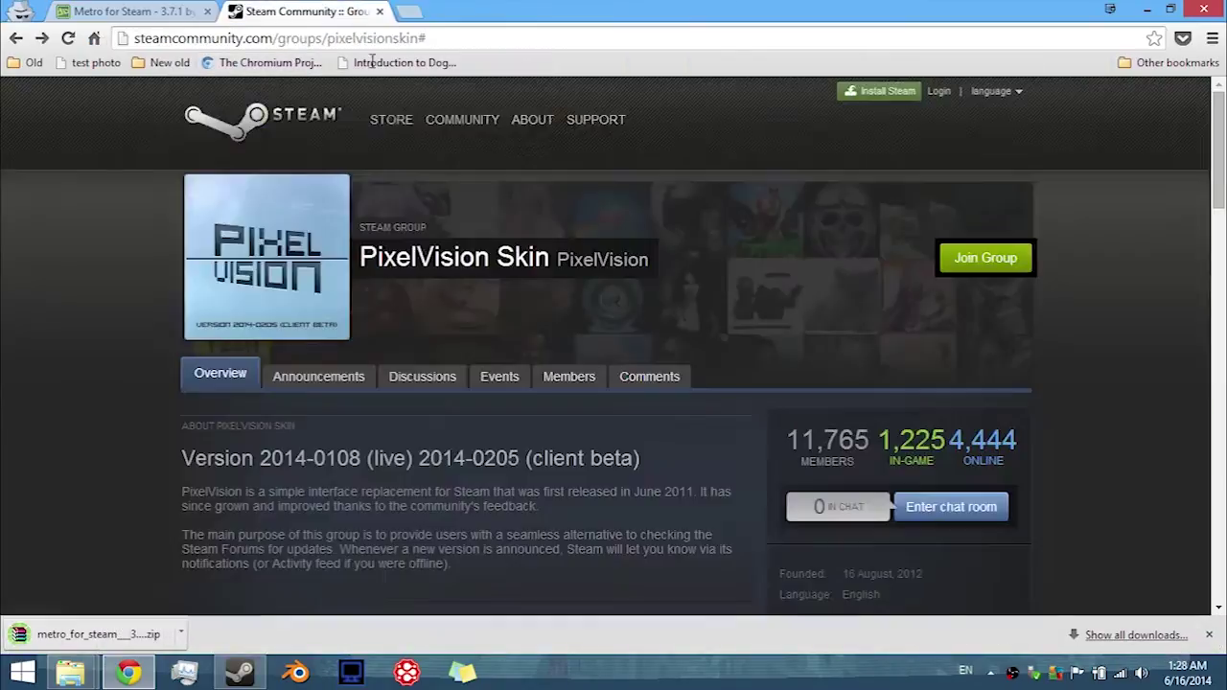
# Download PixelVision_2014-0205_ClientBeta.zip from the Dropbox link in the PixelVision group's announcements into the Steam skins folder
pyautogui.click(302, 12)
pyautogui.click(325, 385)
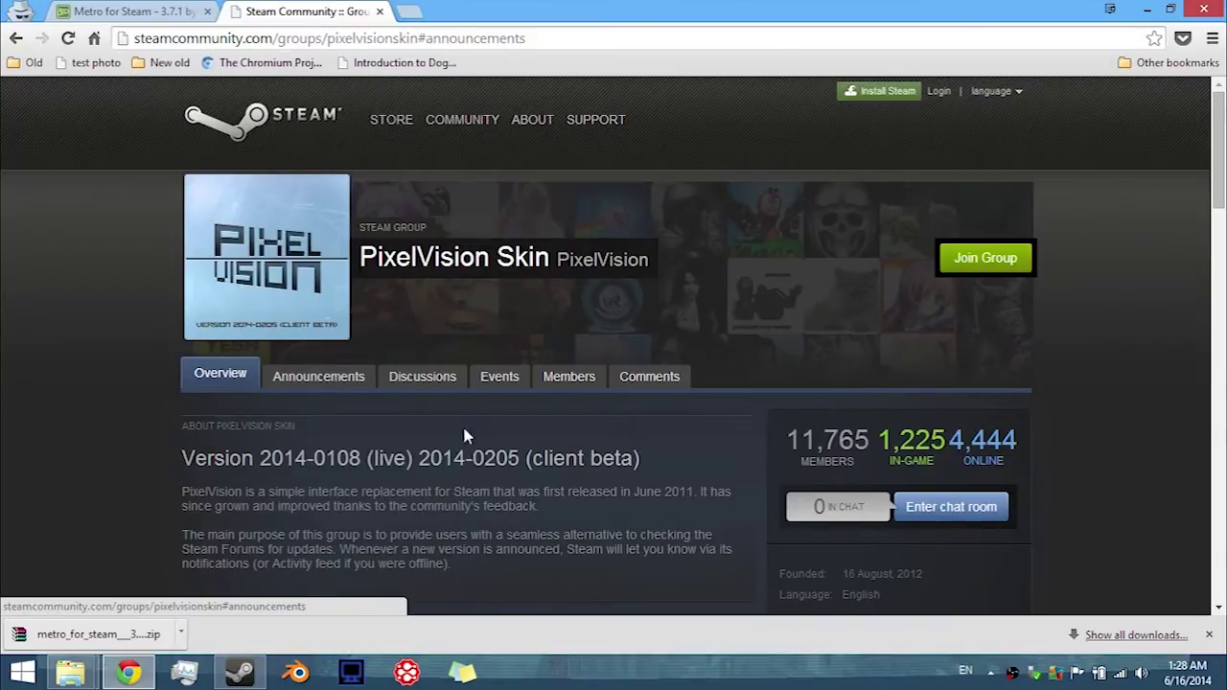
pyautogui.scroll(-3, 709, 403)
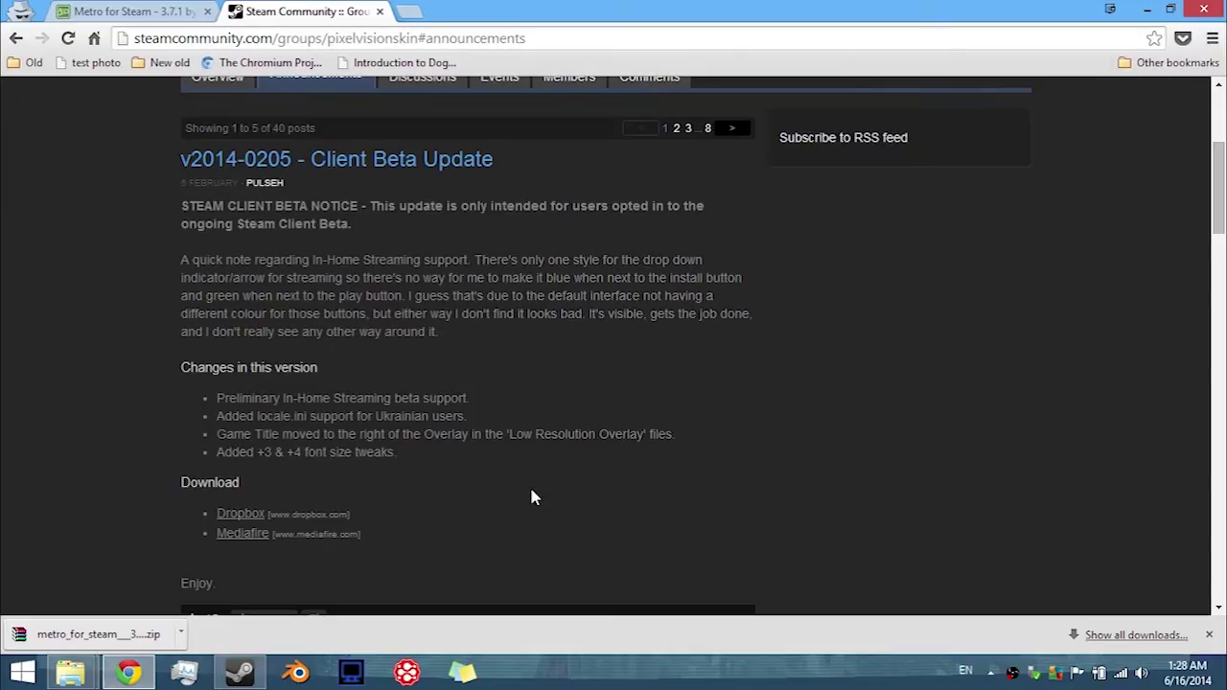
pyautogui.click(233, 522)
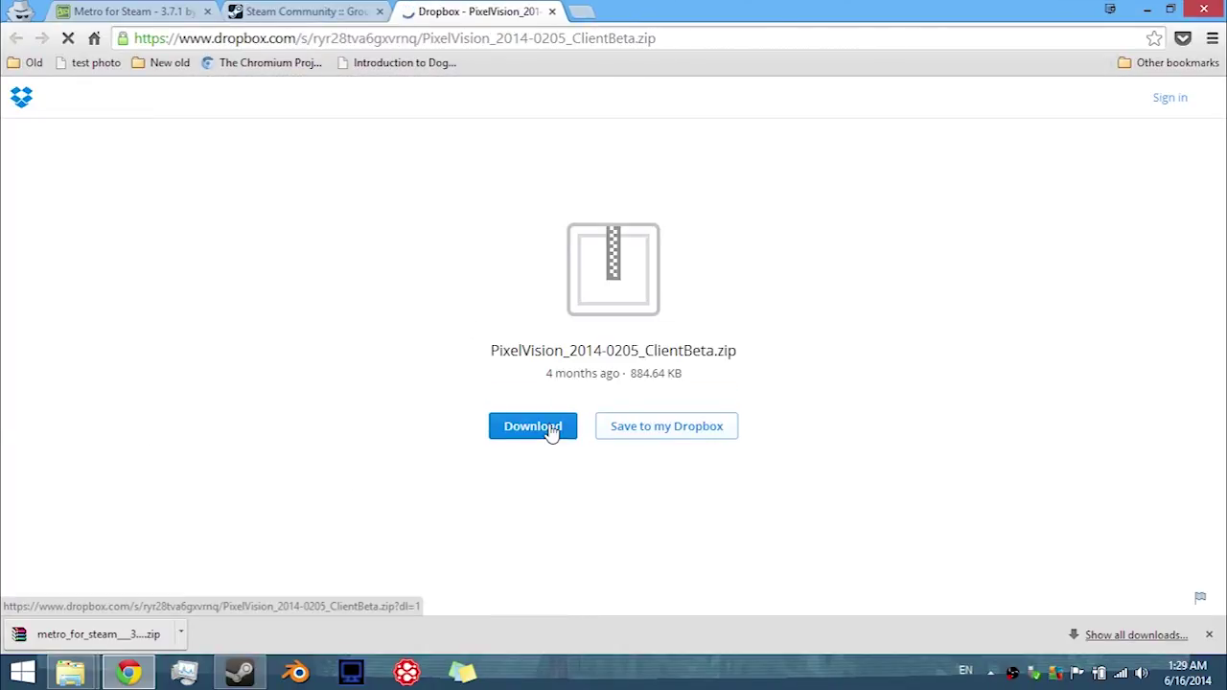
pyautogui.click(530, 432)
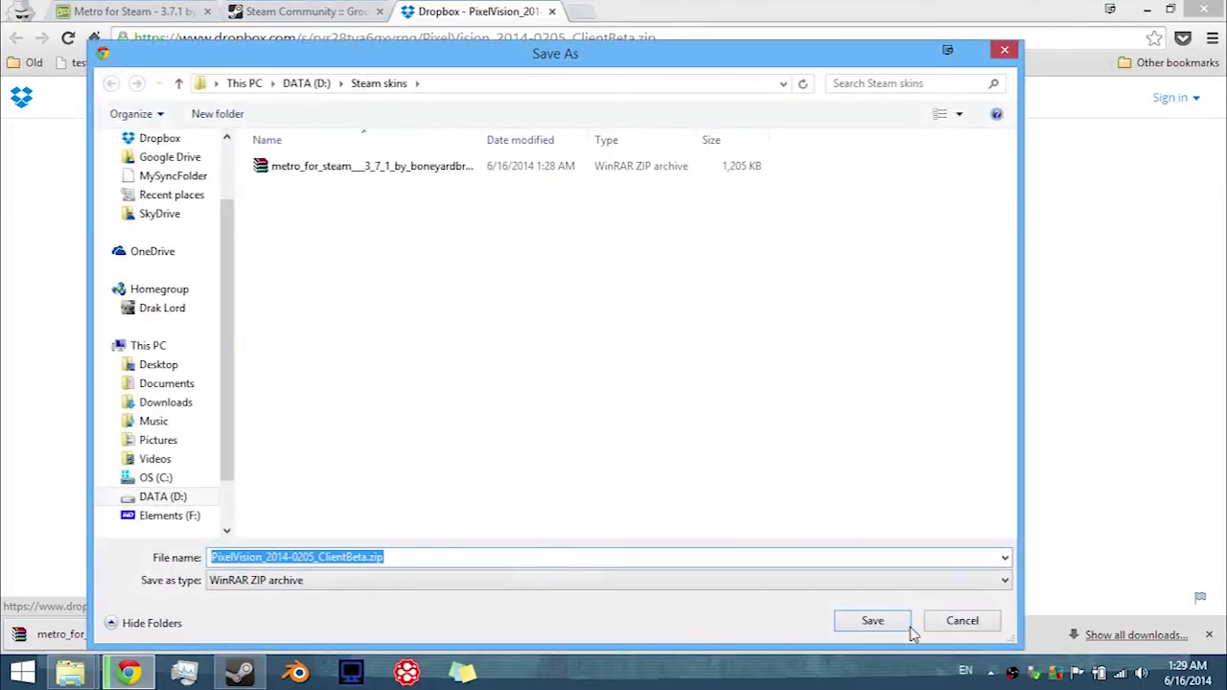
pyautogui.click(892, 627)
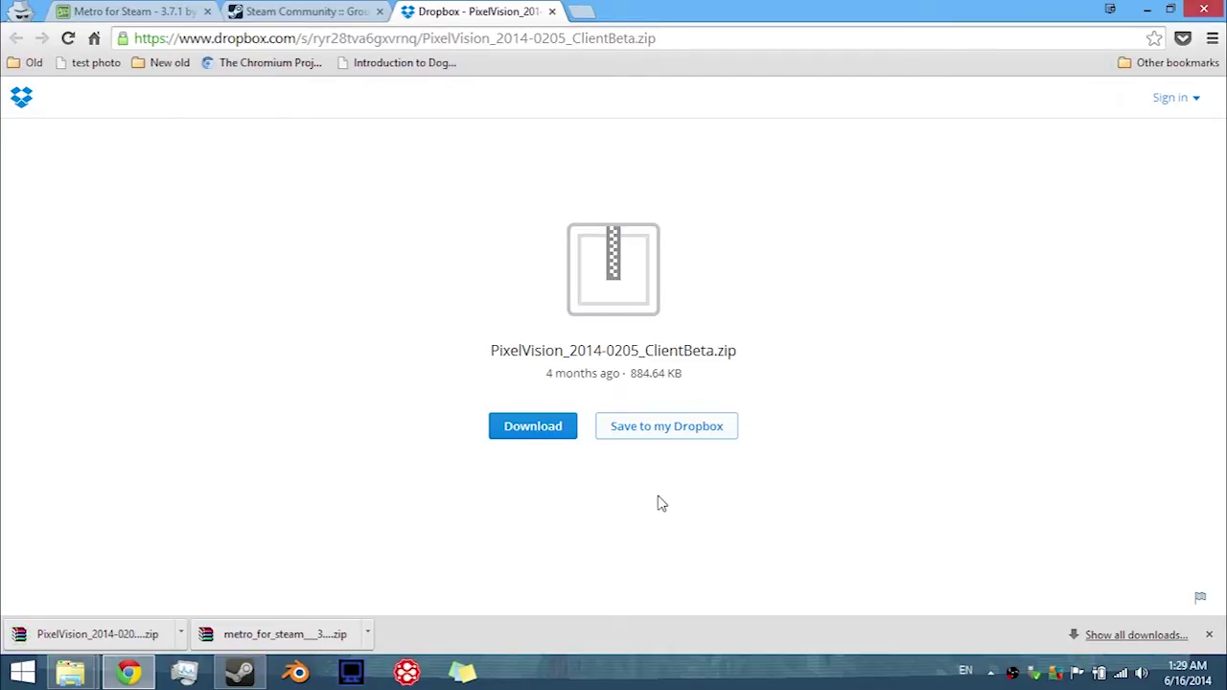
# Switch to the Steam skins folder in File Explorer and extract the PixelVision and Metro for Steam archives into their own folders
pyautogui.moveTo(98, 673)
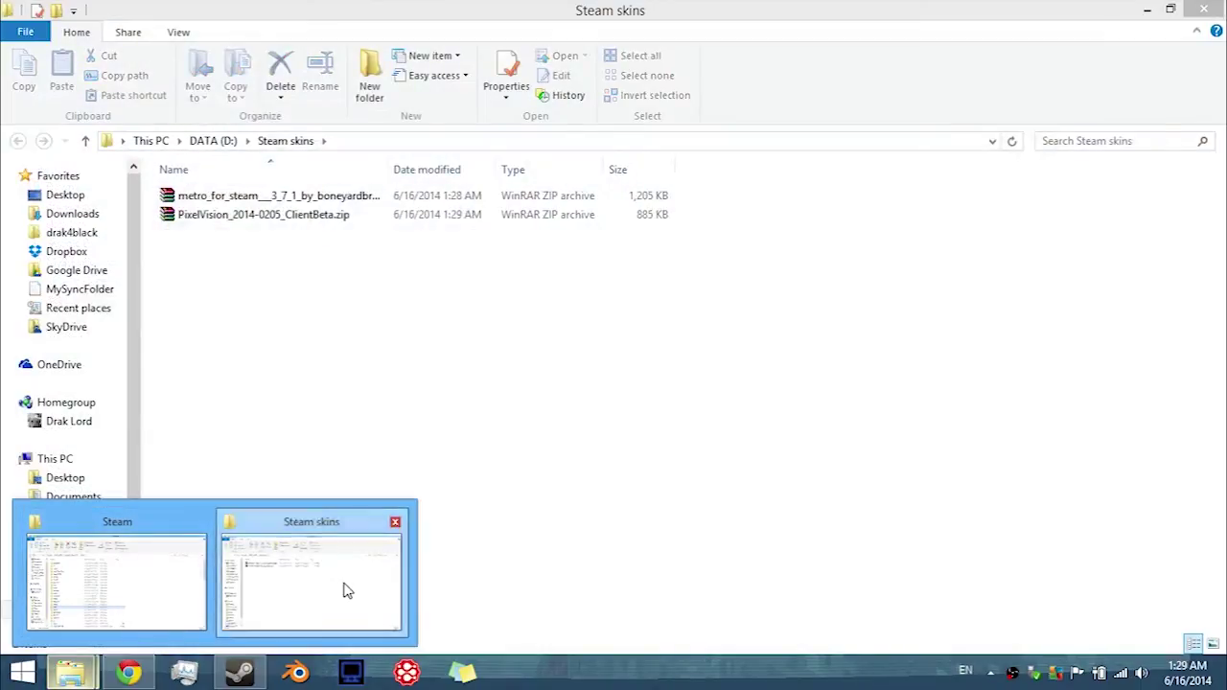
pyautogui.click(343, 589)
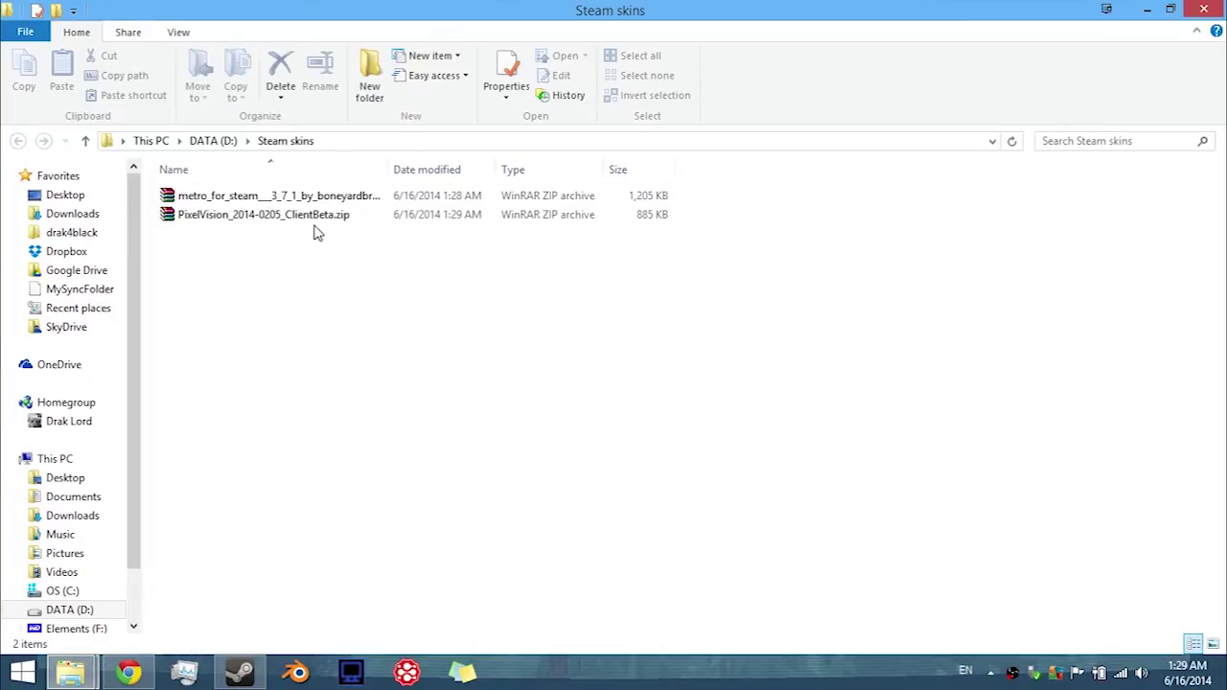
pyautogui.rightClick(182, 215)
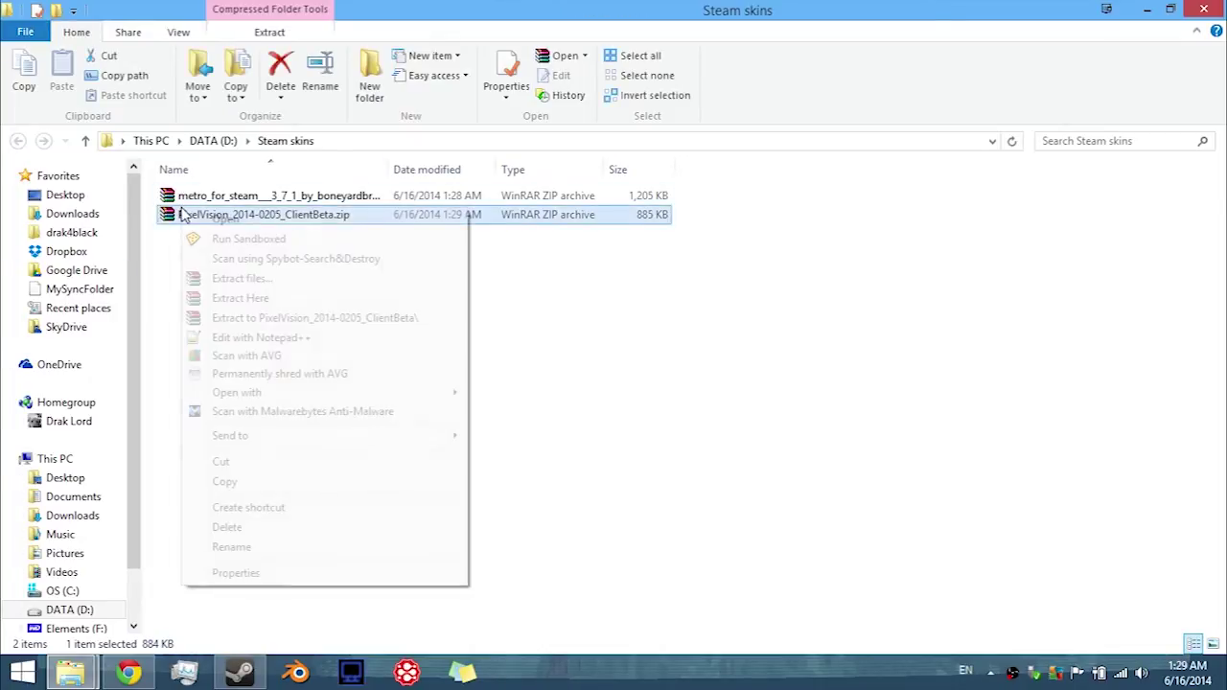
pyautogui.click(383, 318)
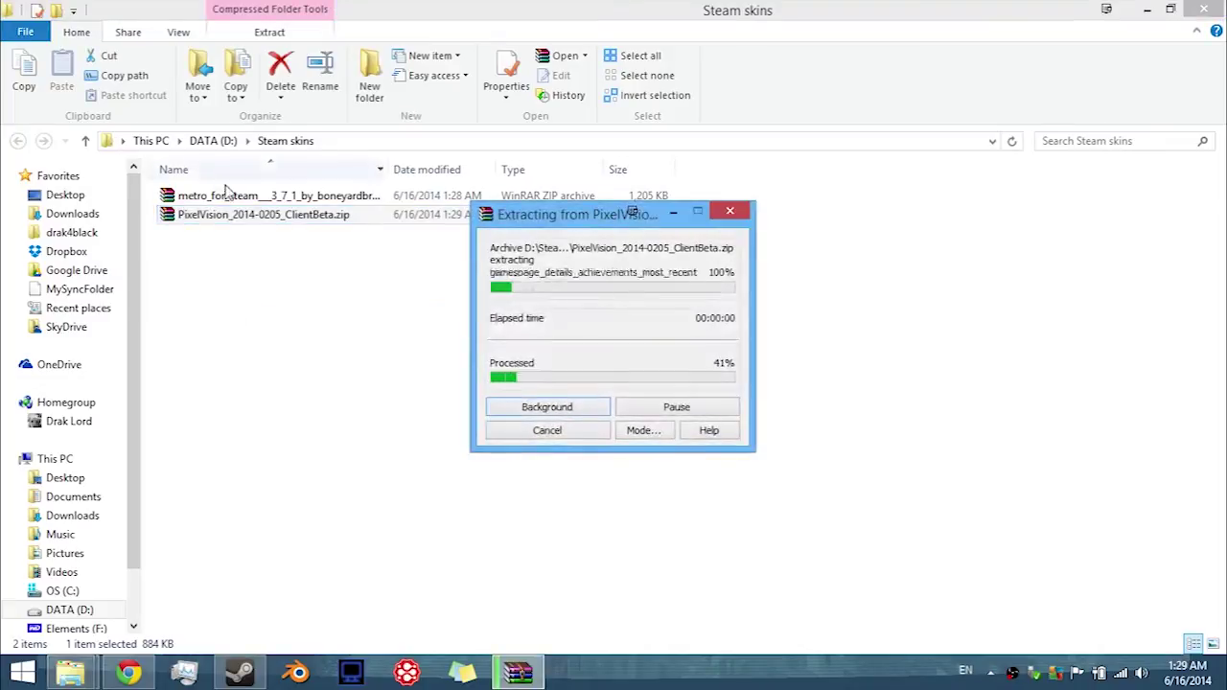
pyautogui.rightClick(227, 196)
pyautogui.click(444, 305)
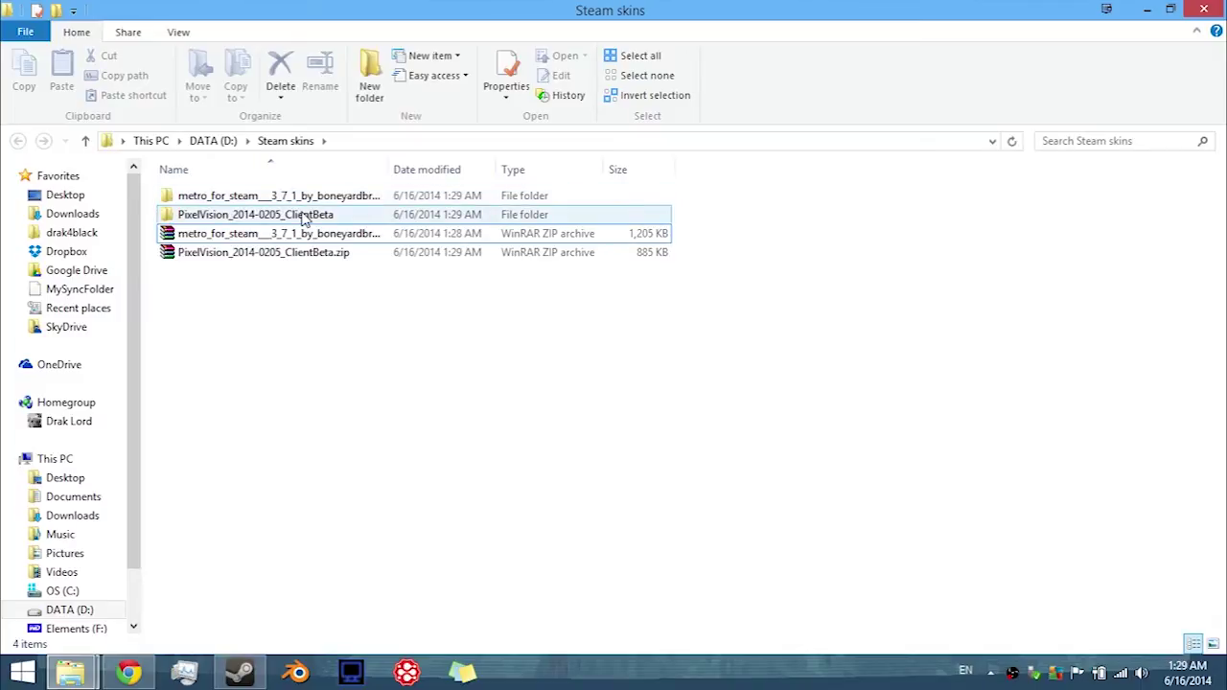
# Open the Full Installation folder of the extracted PixelVision download and inspect the PixelVision skin folder inside it
pyautogui.doubleClick(321, 216)
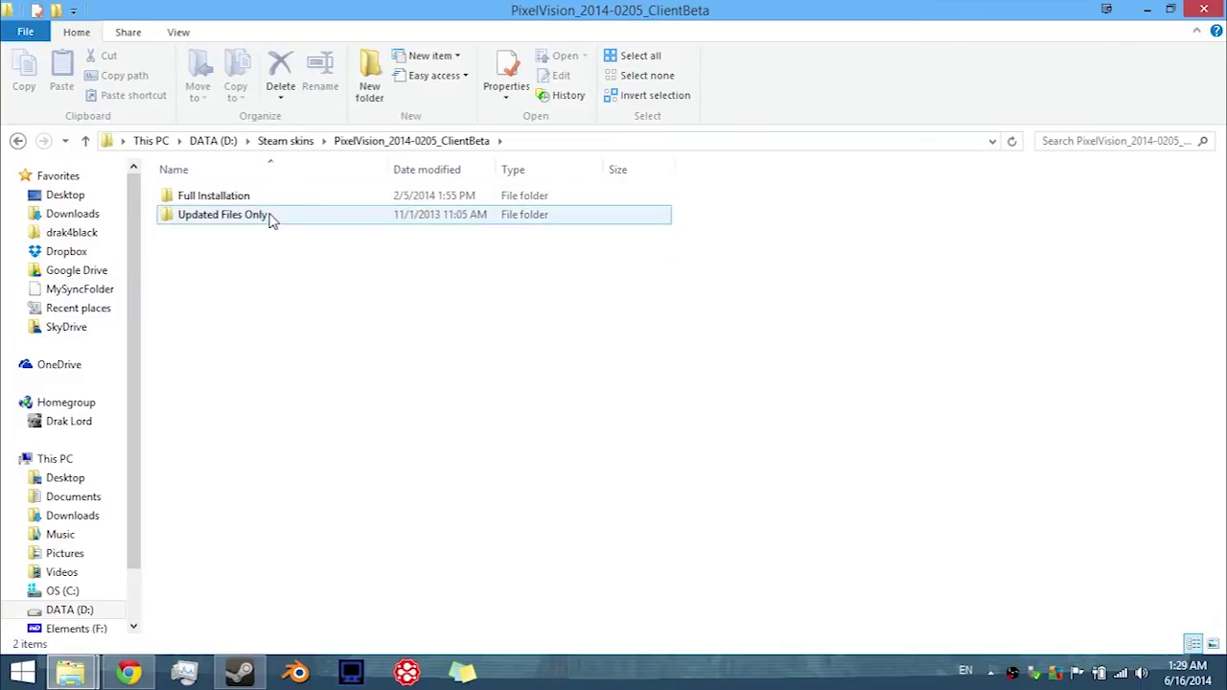
pyautogui.click(301, 198)
pyautogui.click(298, 218)
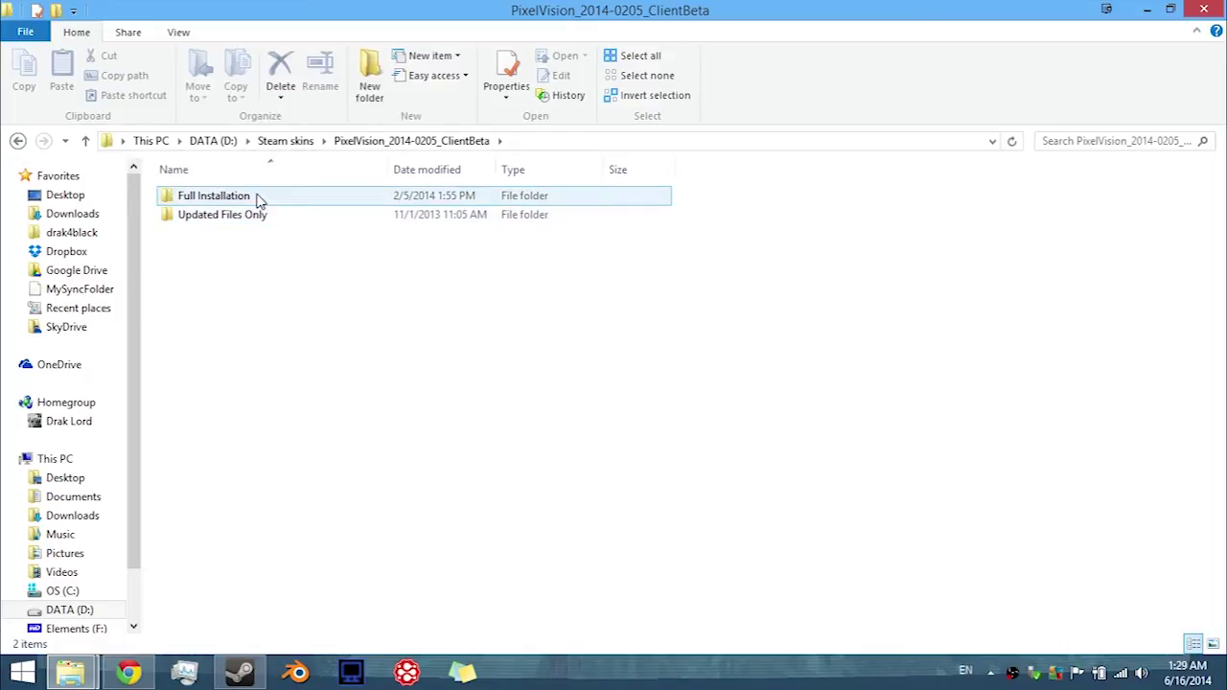
pyautogui.doubleClick(257, 198)
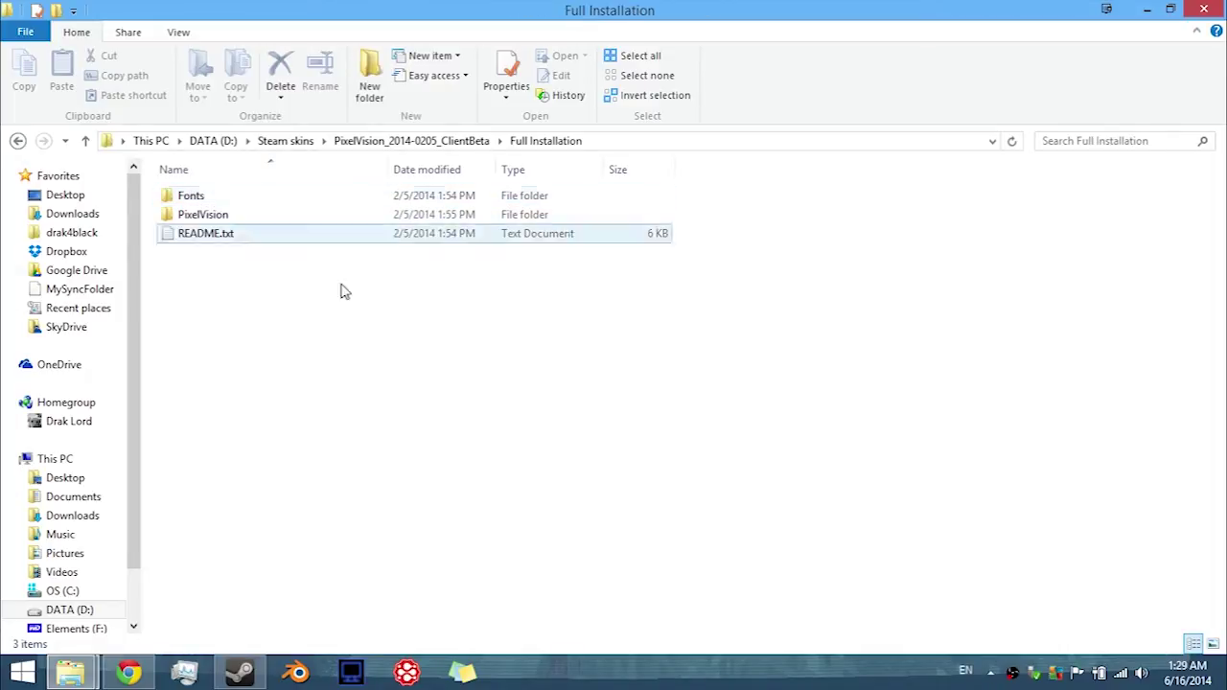
pyautogui.click(248, 200)
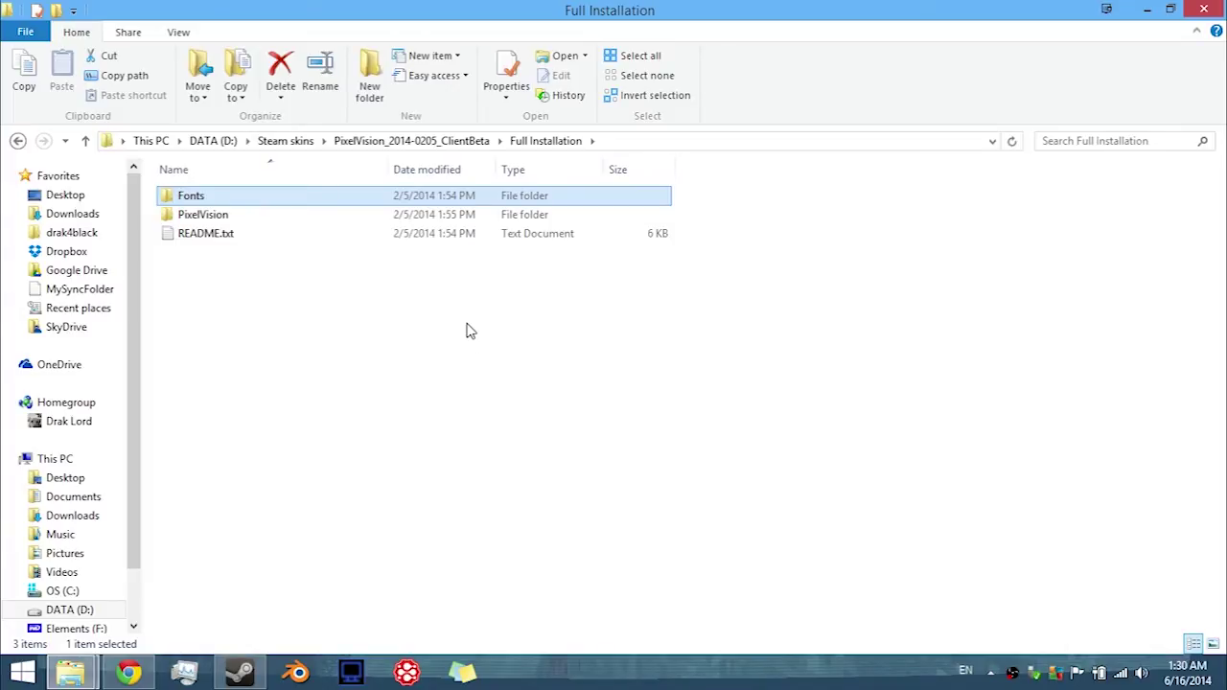
pyautogui.click(243, 217)
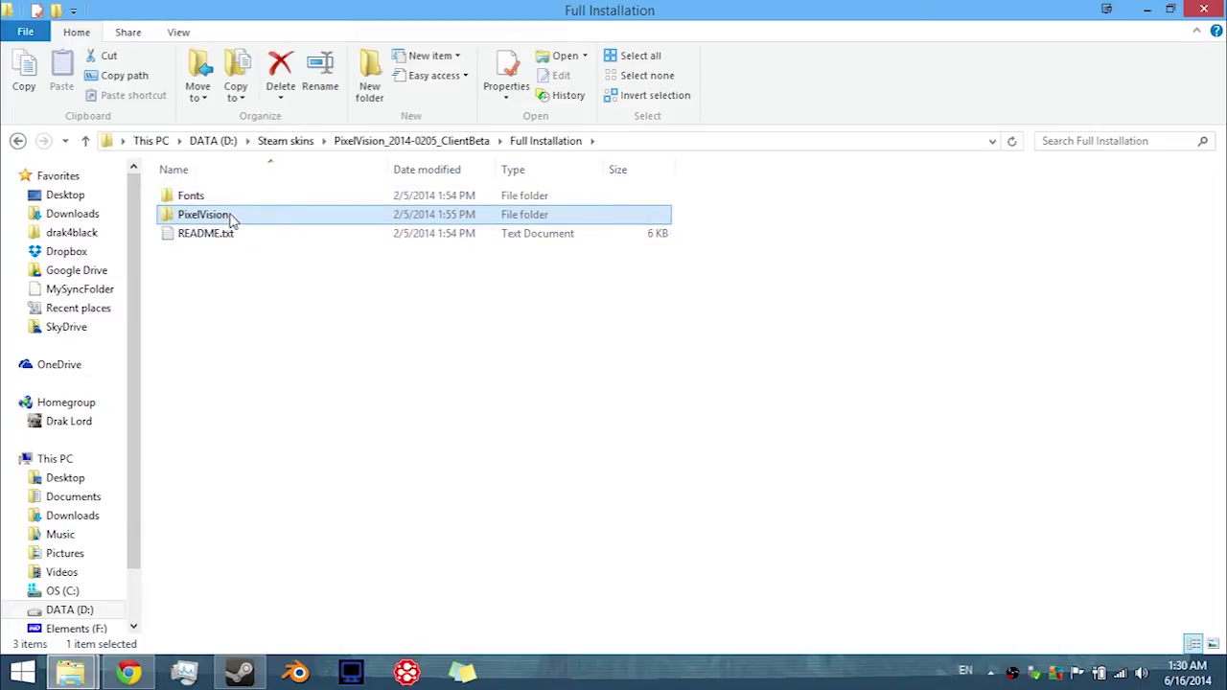
pyautogui.doubleClick(223, 221)
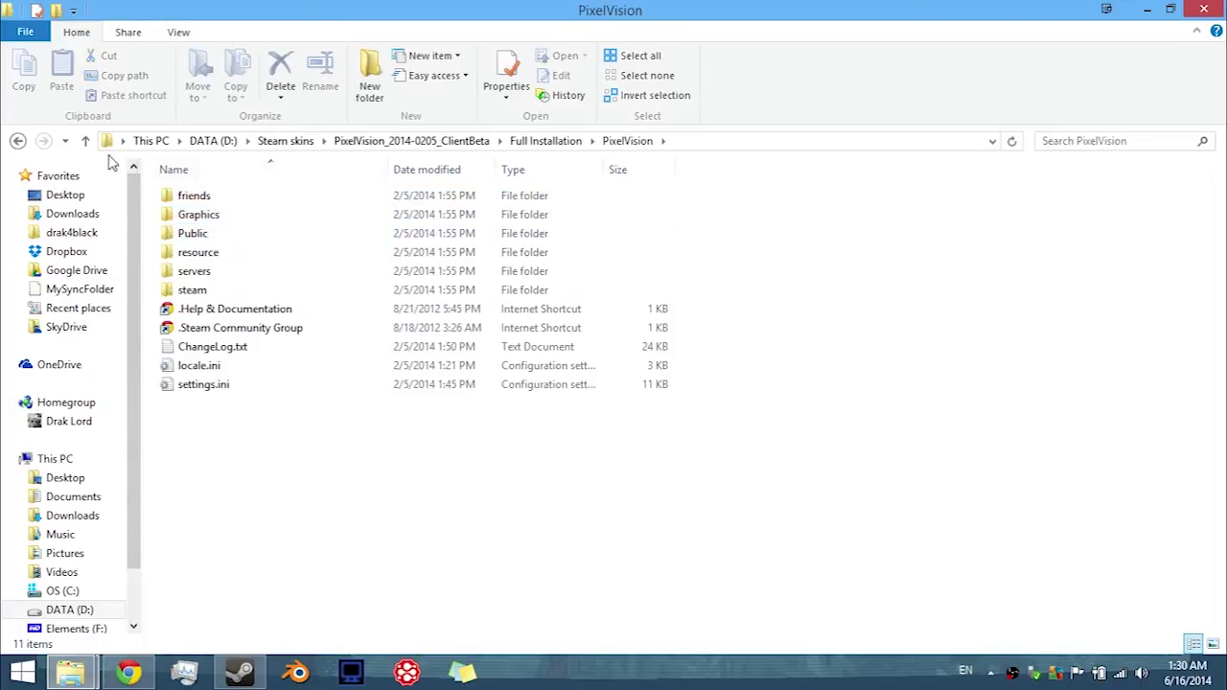
pyautogui.click(17, 148)
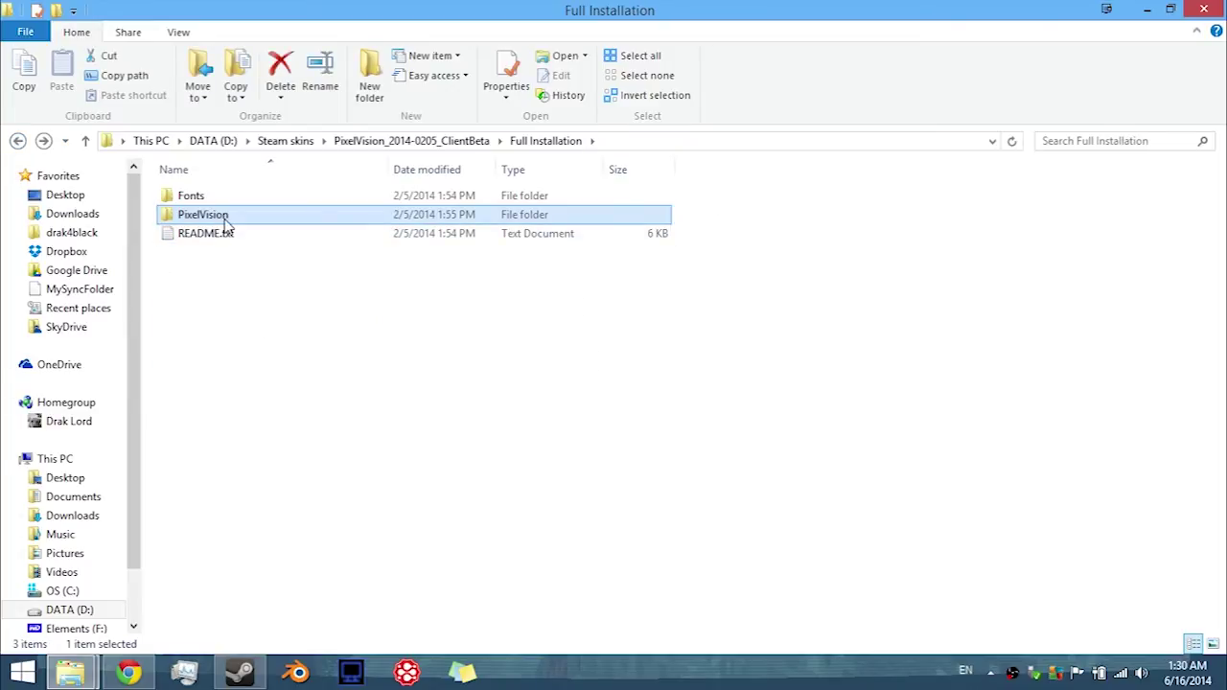
# Copy the PixelVision folder and switch to the Steam installation folder in Program Files (x86)
pyautogui.rightClick(225, 223)
pyautogui.click(267, 549)
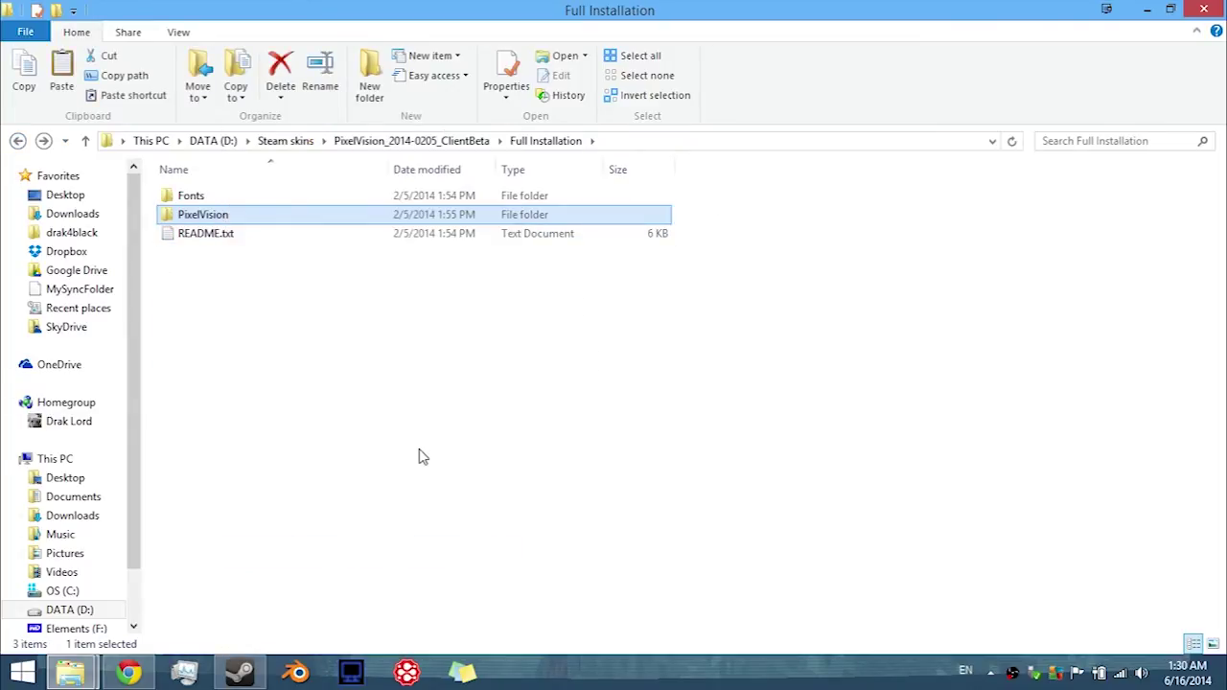
pyautogui.moveTo(70, 671)
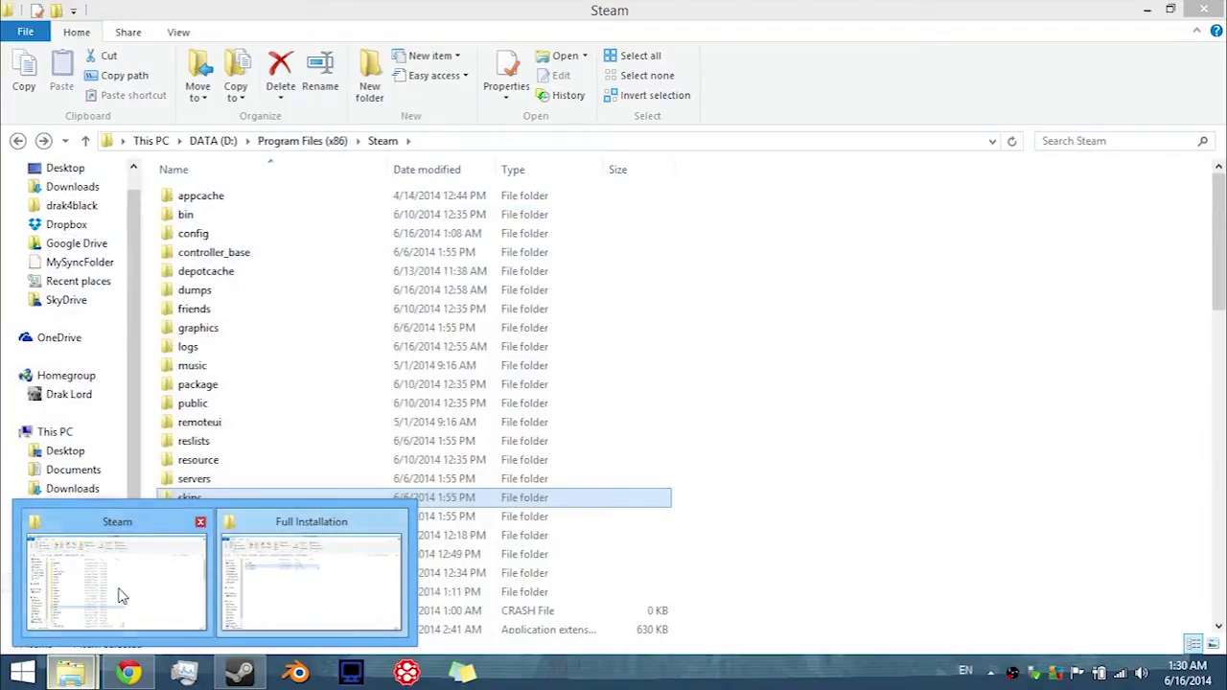
pyautogui.click(120, 597)
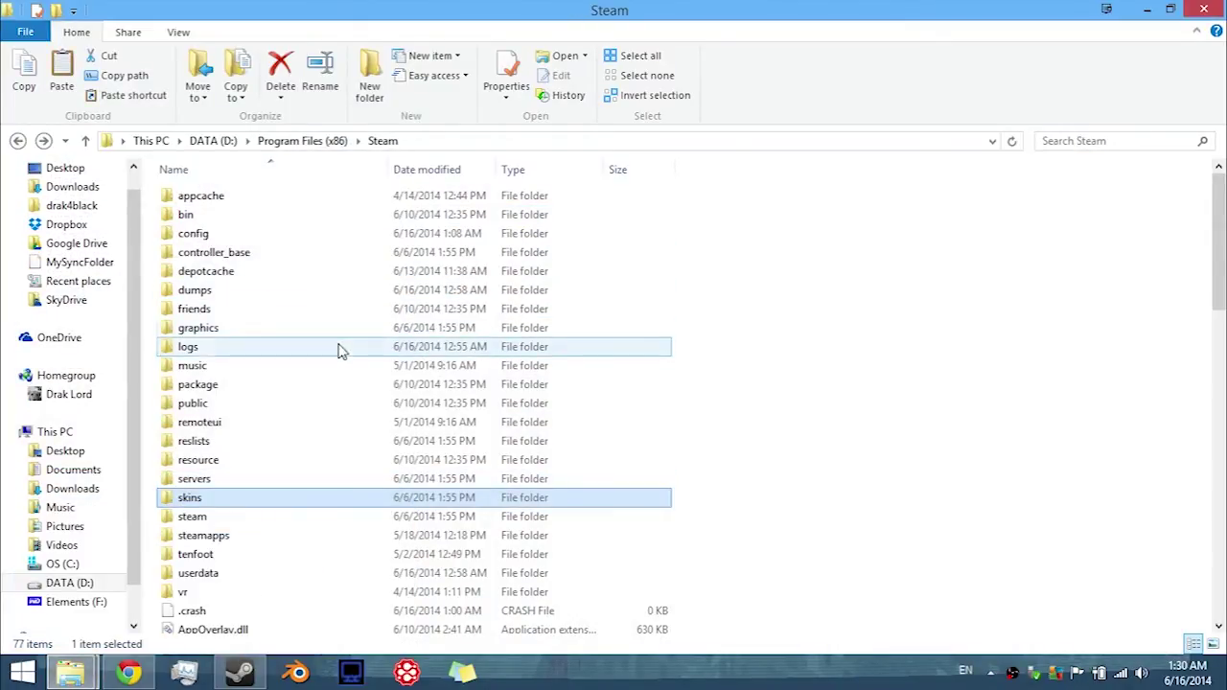
# Paste the copied PixelVision folder into Steam's skins folder, replacing the existing files with the same names
pyautogui.scroll(-1, 287, 422)
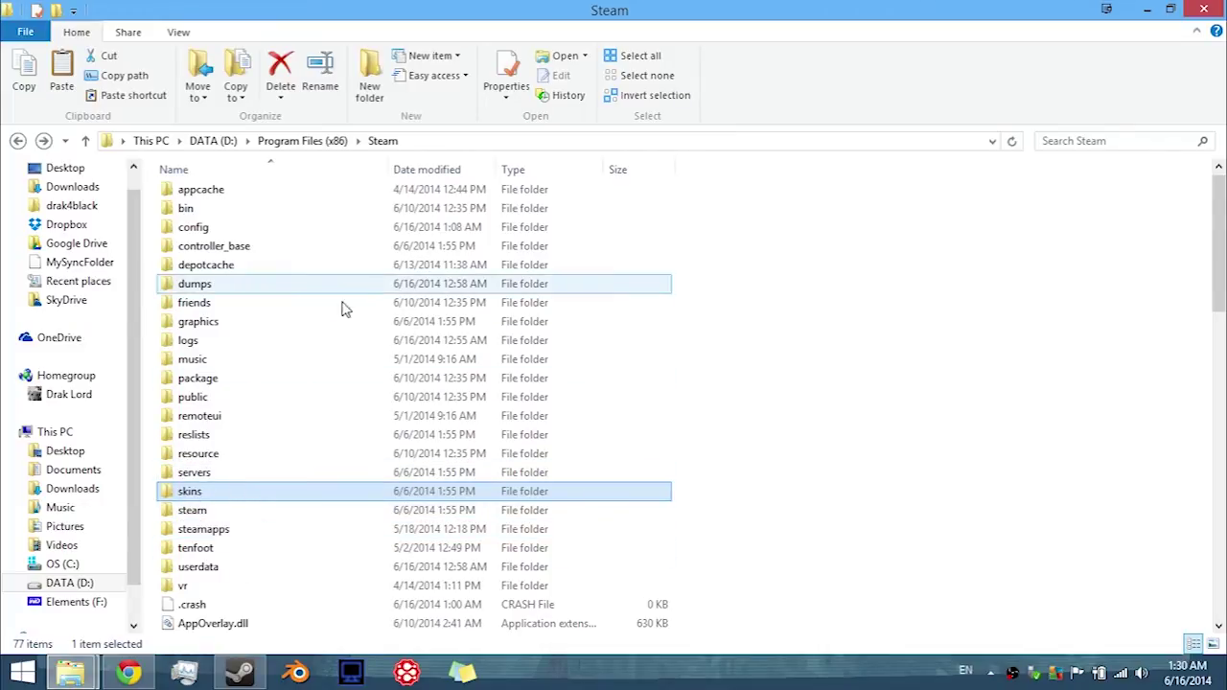
pyautogui.doubleClick(212, 499)
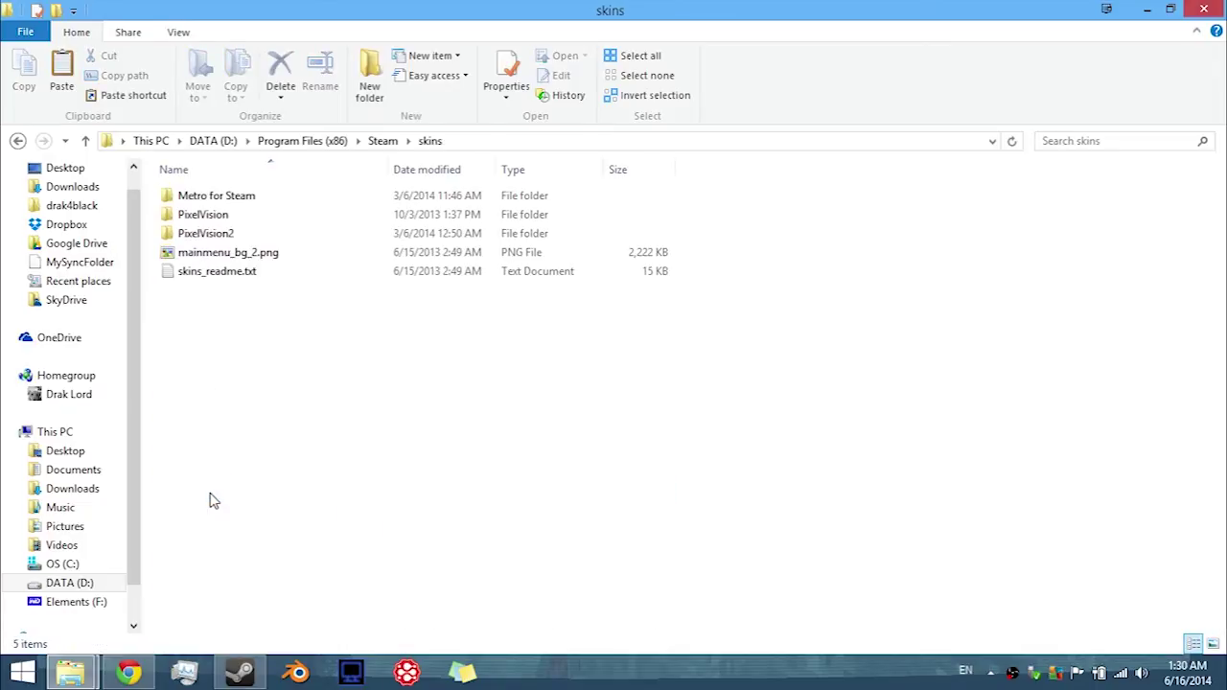
pyautogui.rightClick(228, 368)
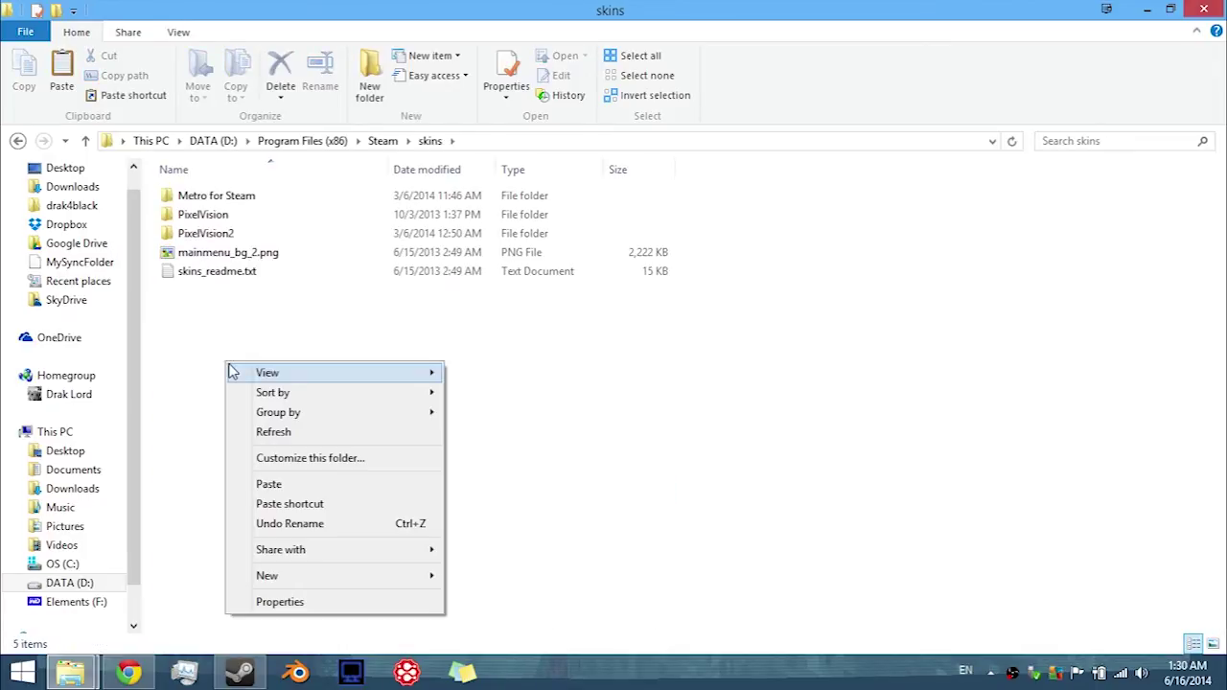
pyautogui.click(300, 486)
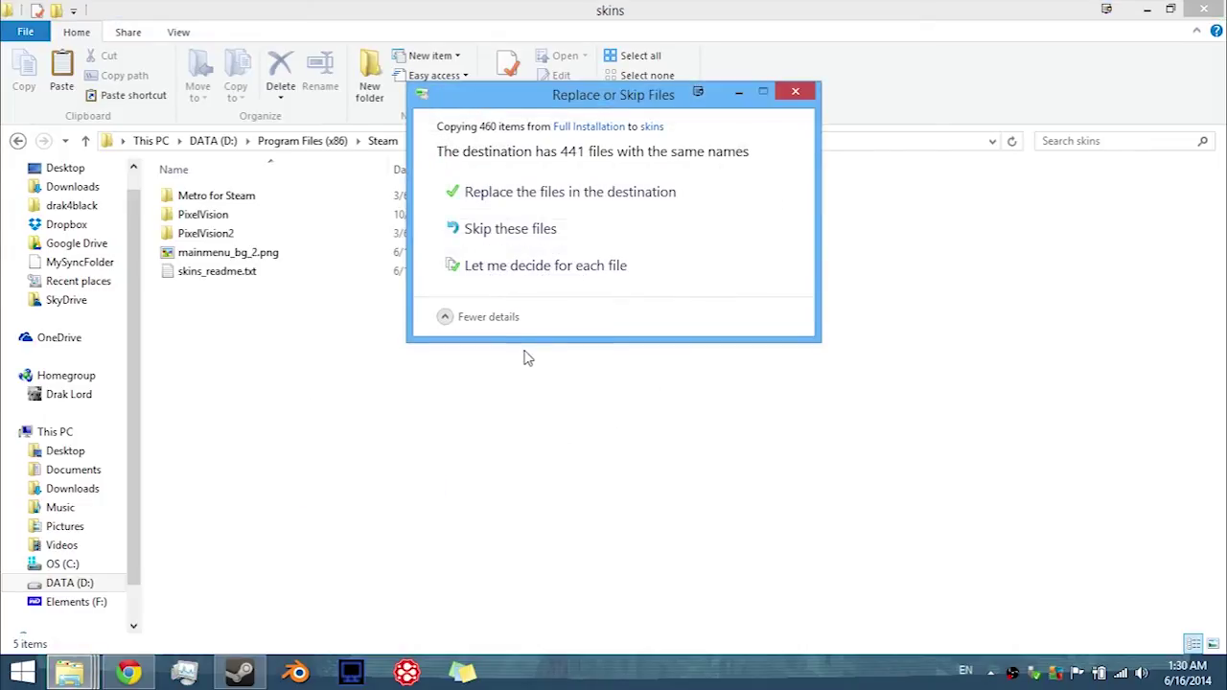
pyautogui.click(585, 190)
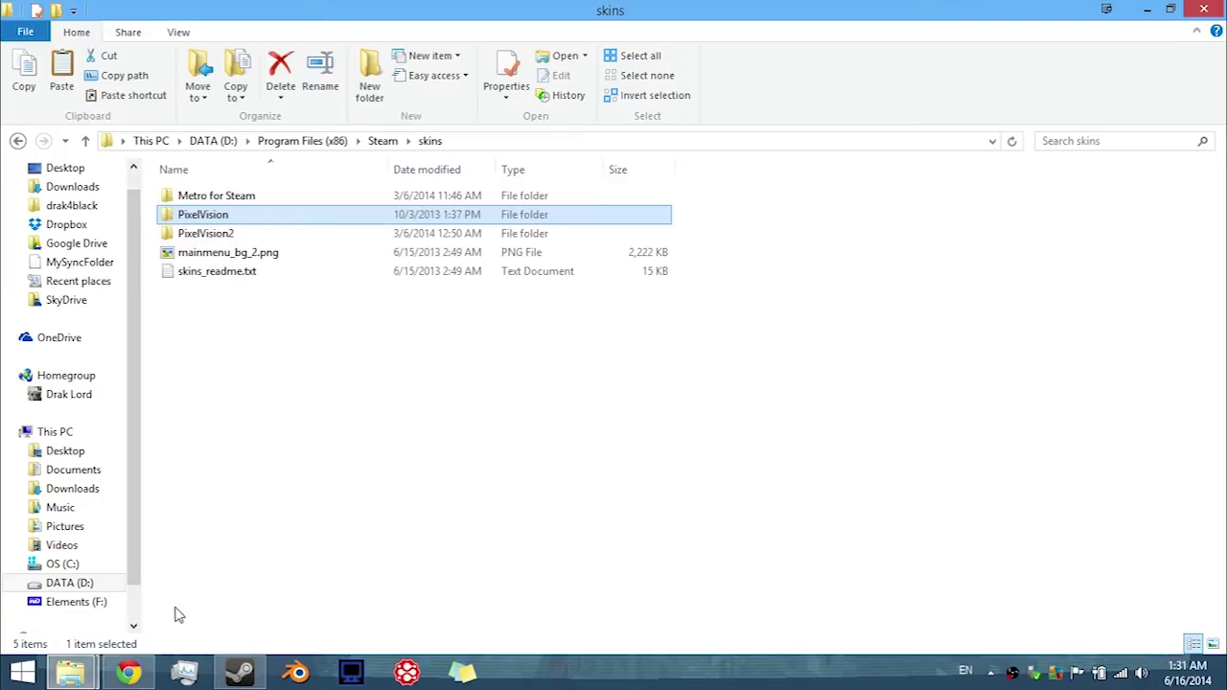
# Switch to Steam, set the interface skin to PixelVision in the settings, and restart the client to apply it
pyautogui.moveTo(230, 679)
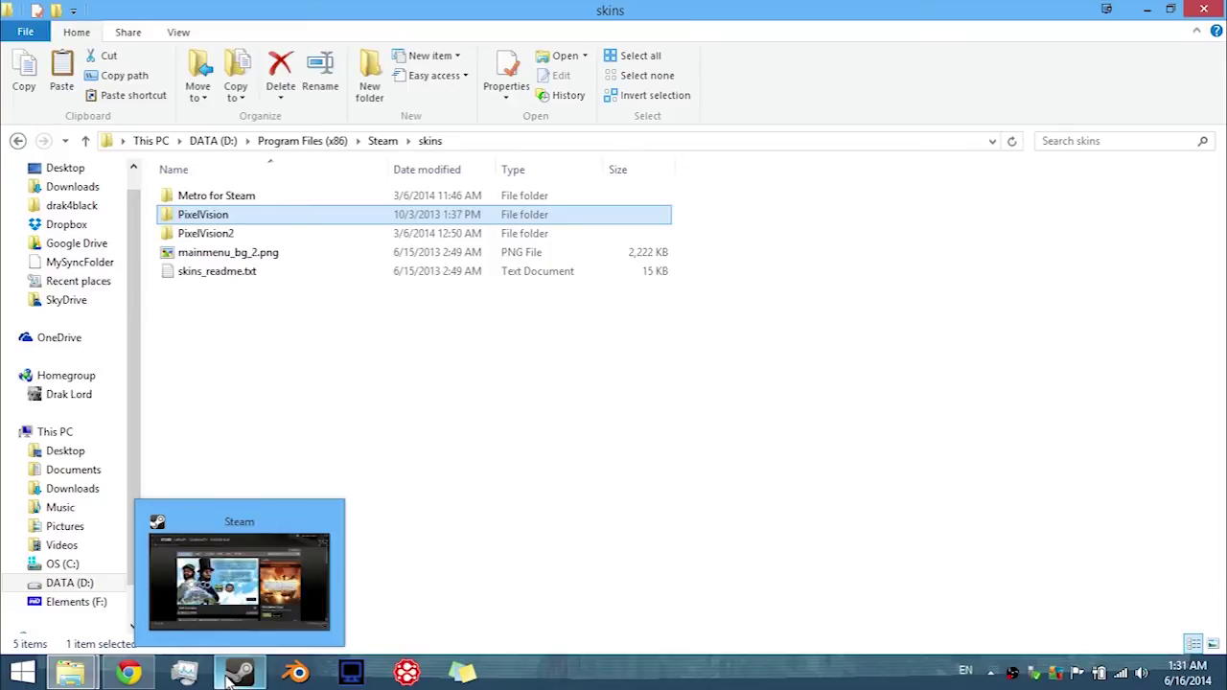
pyautogui.click(232, 599)
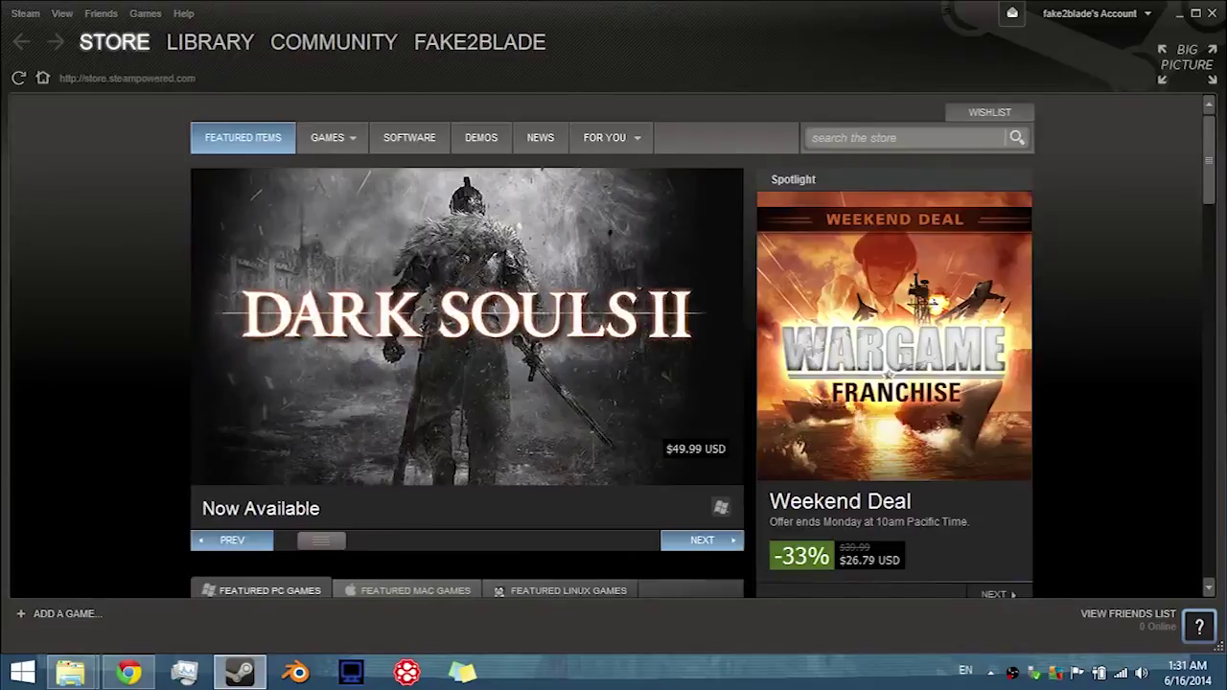
pyautogui.click(29, 14)
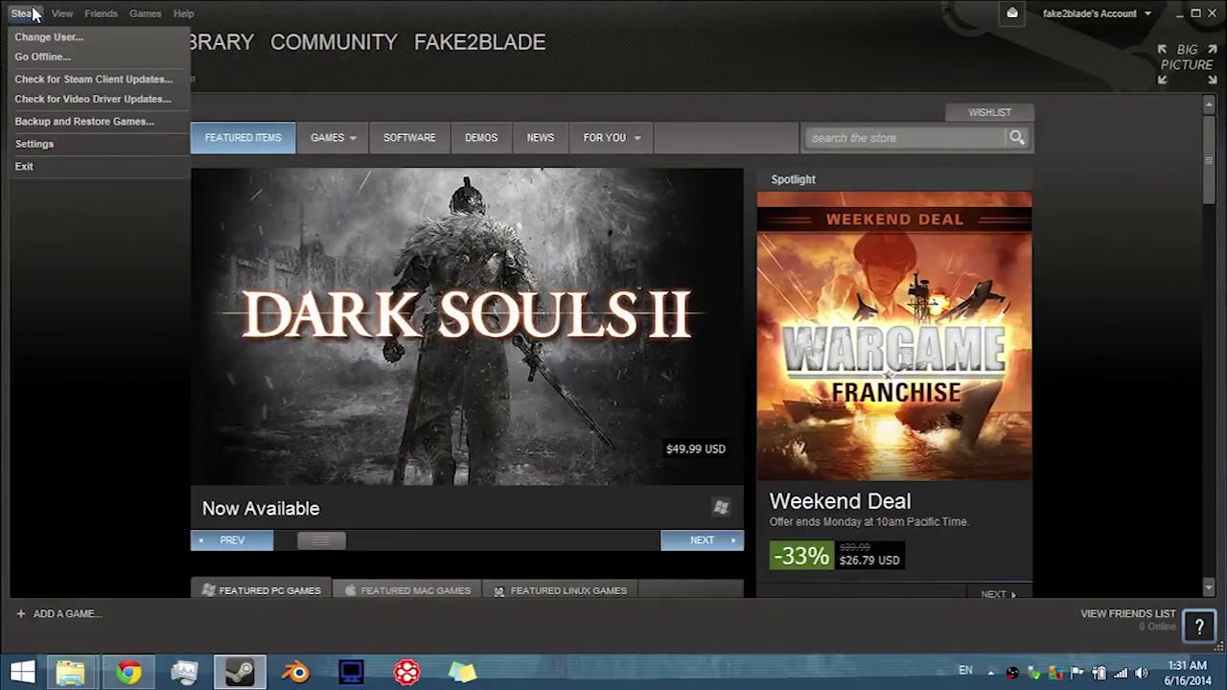
pyautogui.click(73, 144)
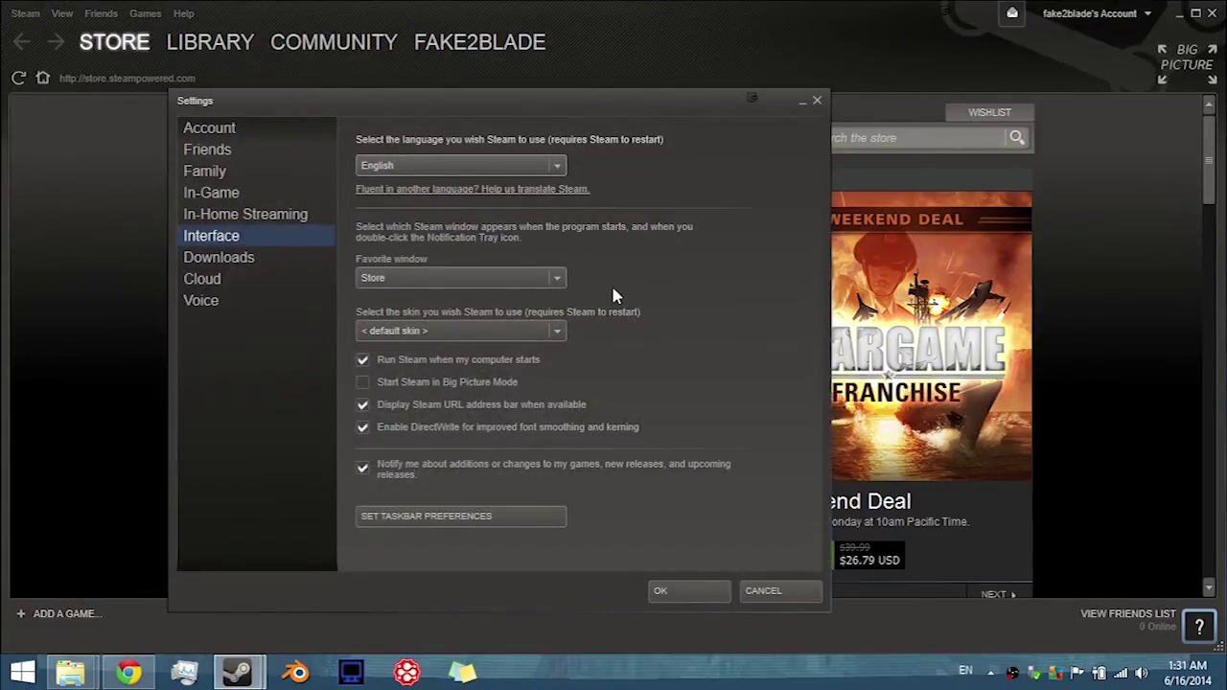
pyautogui.click(556, 331)
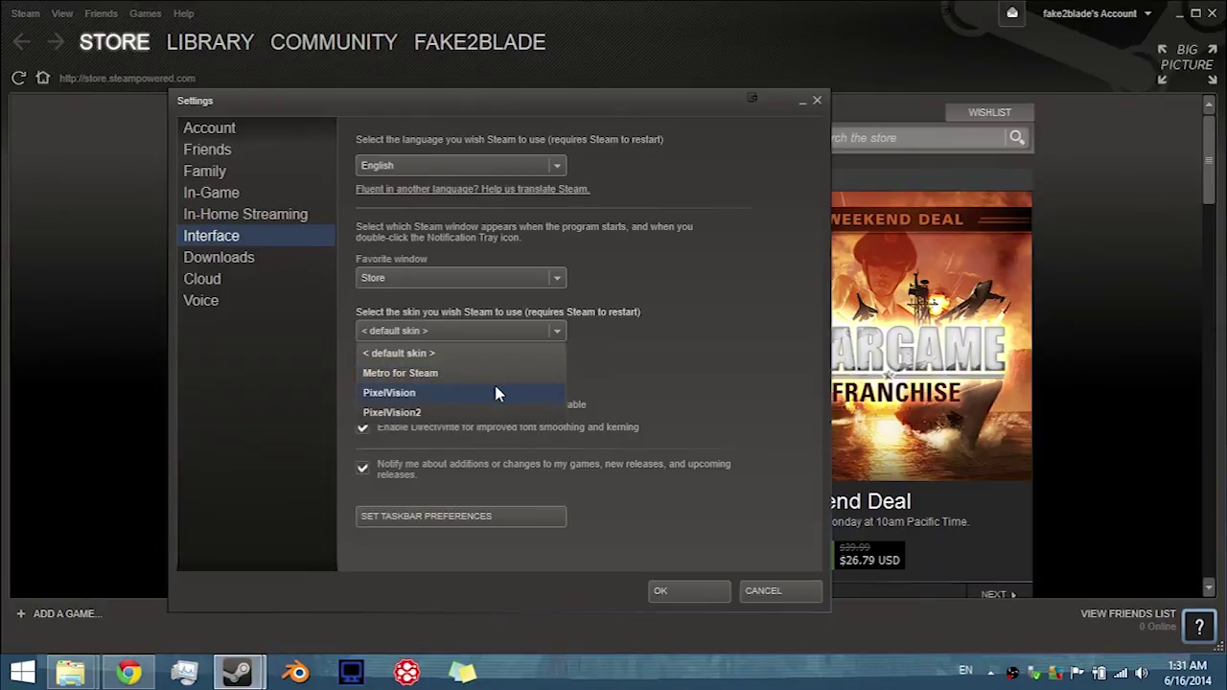
pyautogui.click(440, 396)
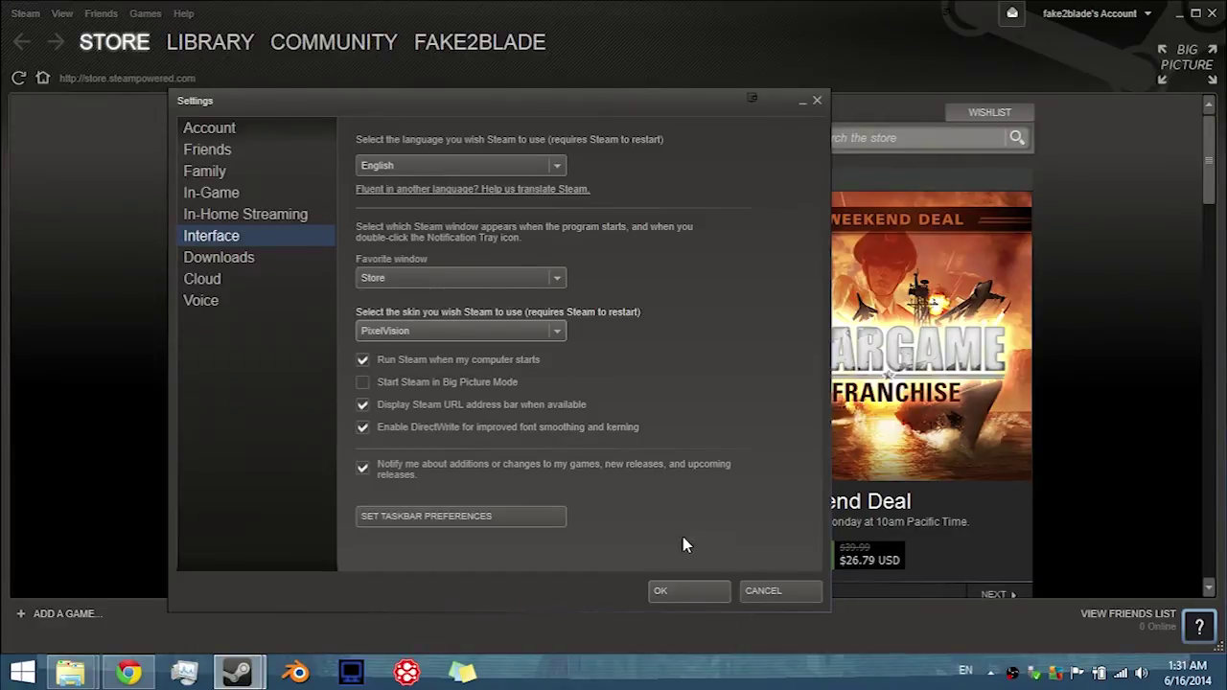
pyautogui.click(671, 592)
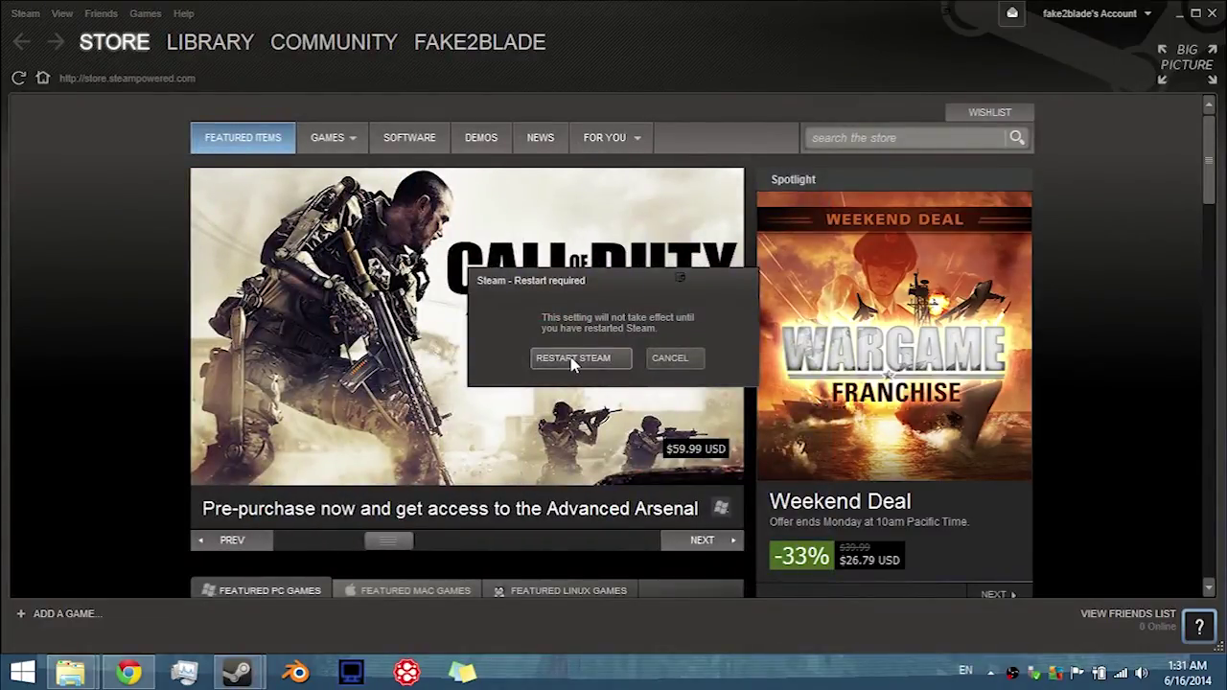
pyautogui.click(573, 363)
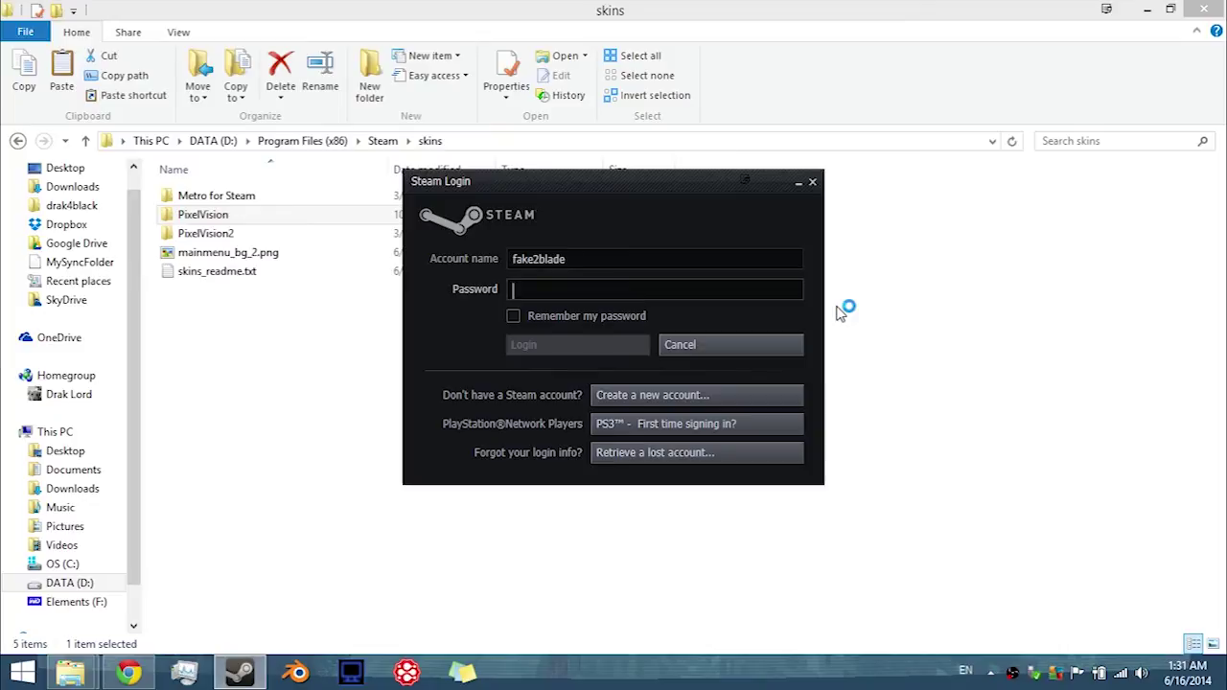
# Log in to Steam with the account password and have the password remembered
pyautogui.write('*****')
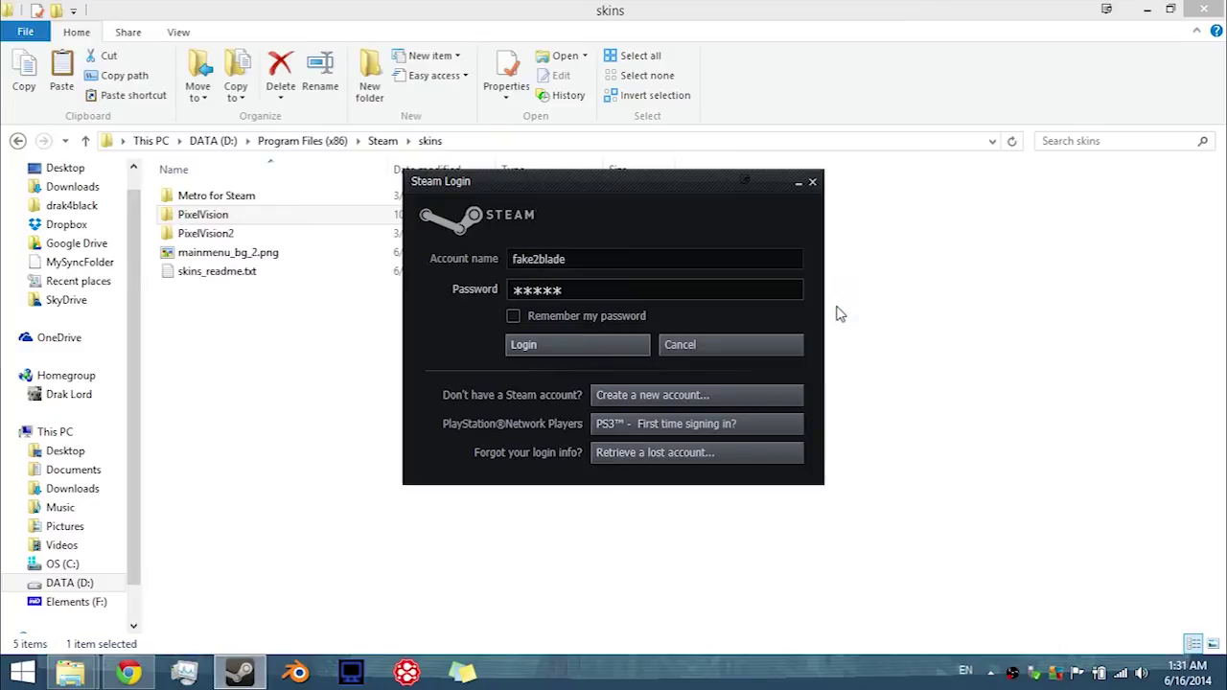
pyautogui.write('****')
pyautogui.click(549, 317)
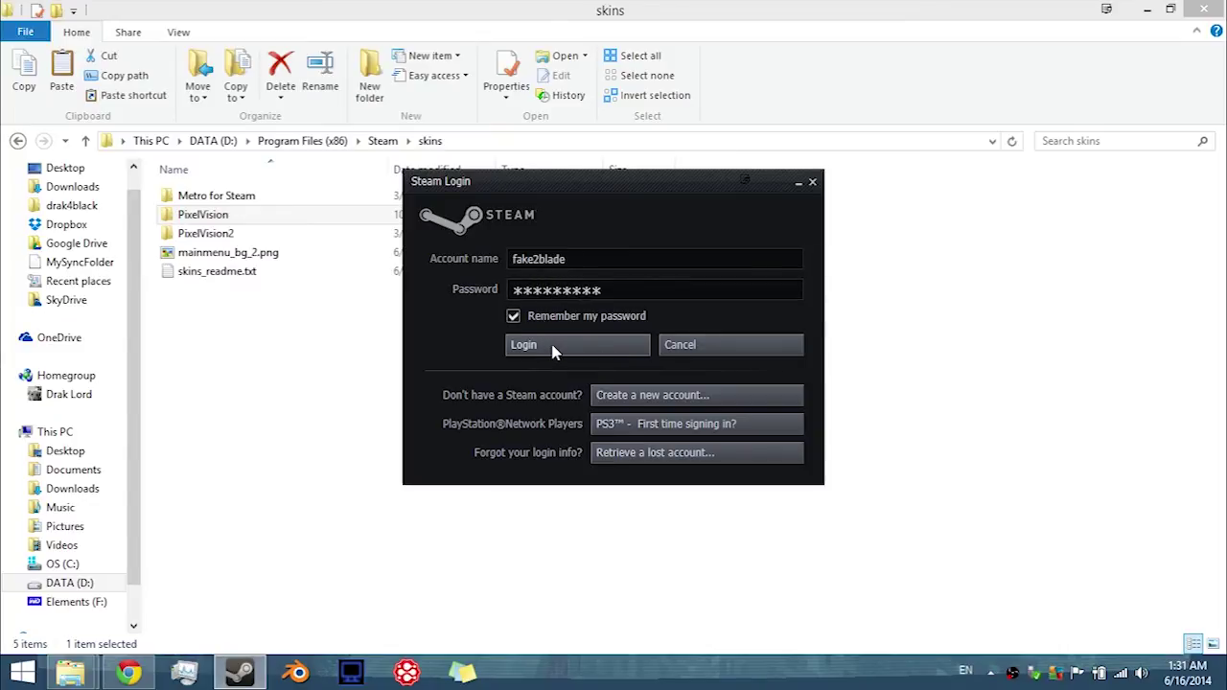
pyautogui.click(553, 347)
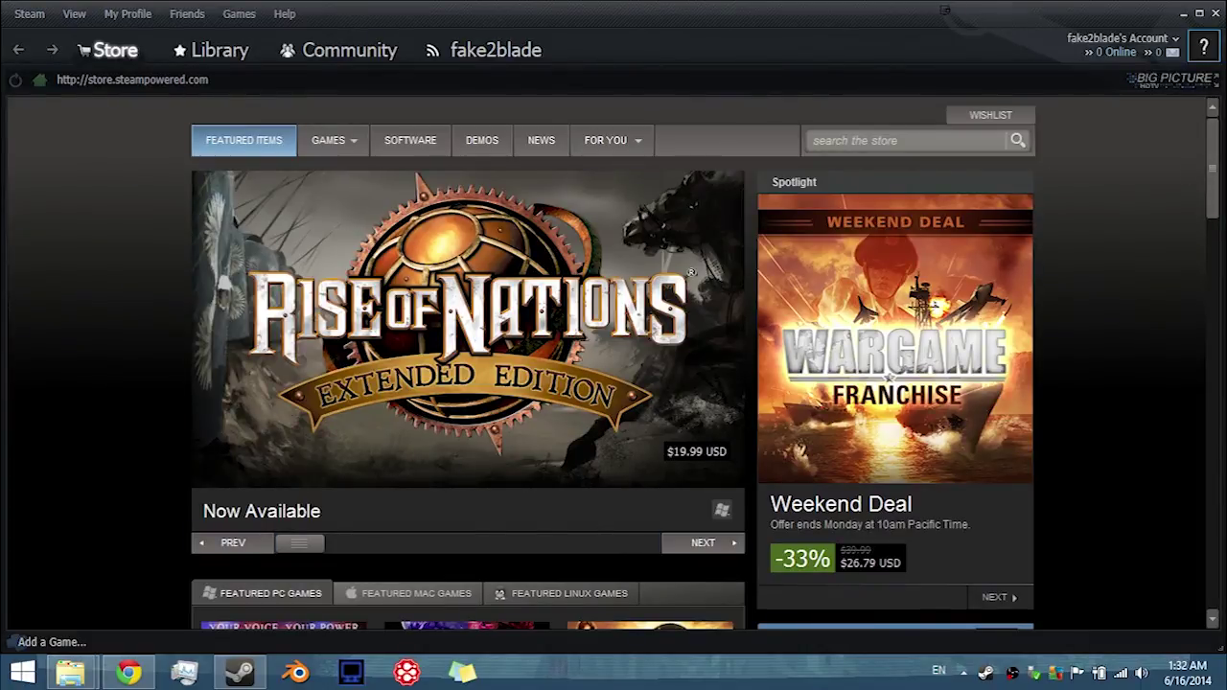
# Change the interface skin to Metro for Steam in the settings and restart the client to apply it
pyautogui.scroll(-2, 959, 345)
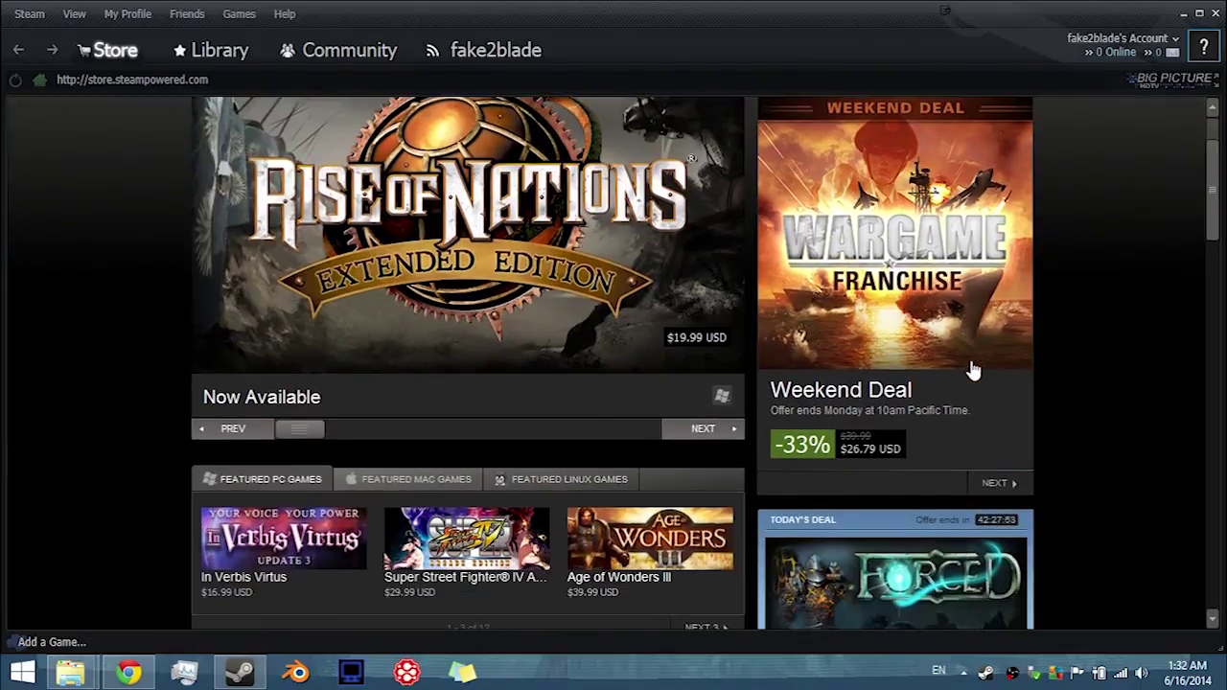
pyautogui.scroll(2, 973, 369)
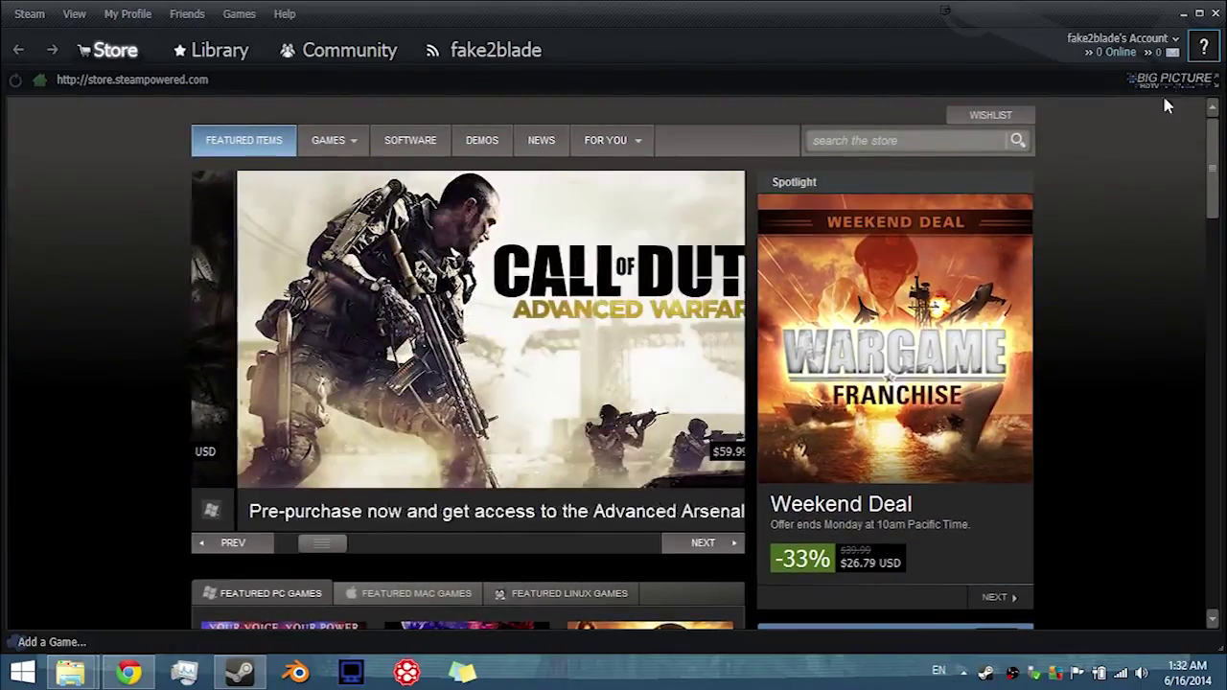
pyautogui.moveTo(1208, 165); pyautogui.dragTo(1212, 134)
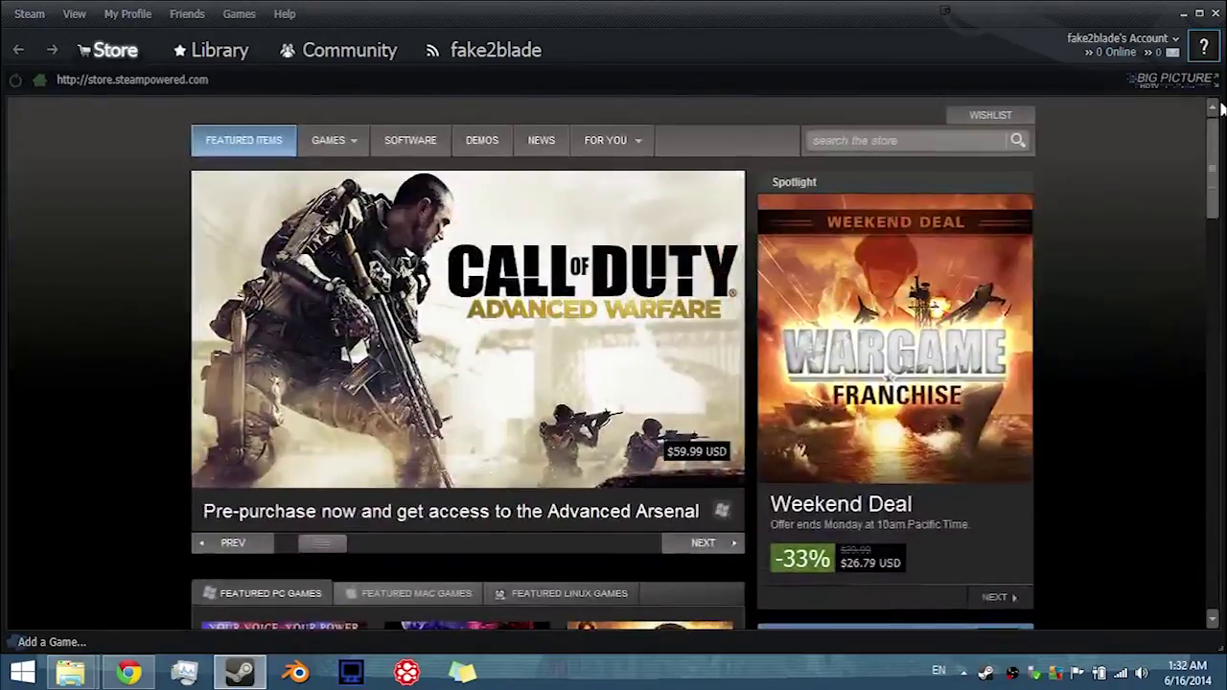
pyautogui.click(29, 16)
pyautogui.click(64, 142)
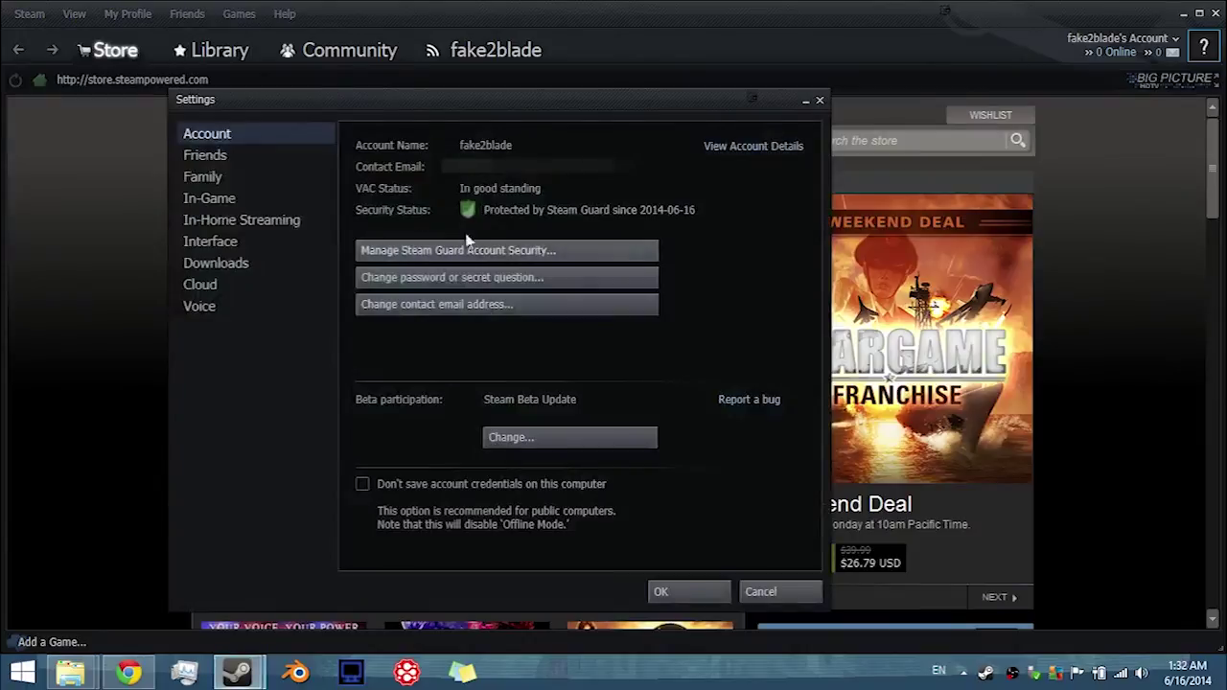
pyautogui.click(224, 184)
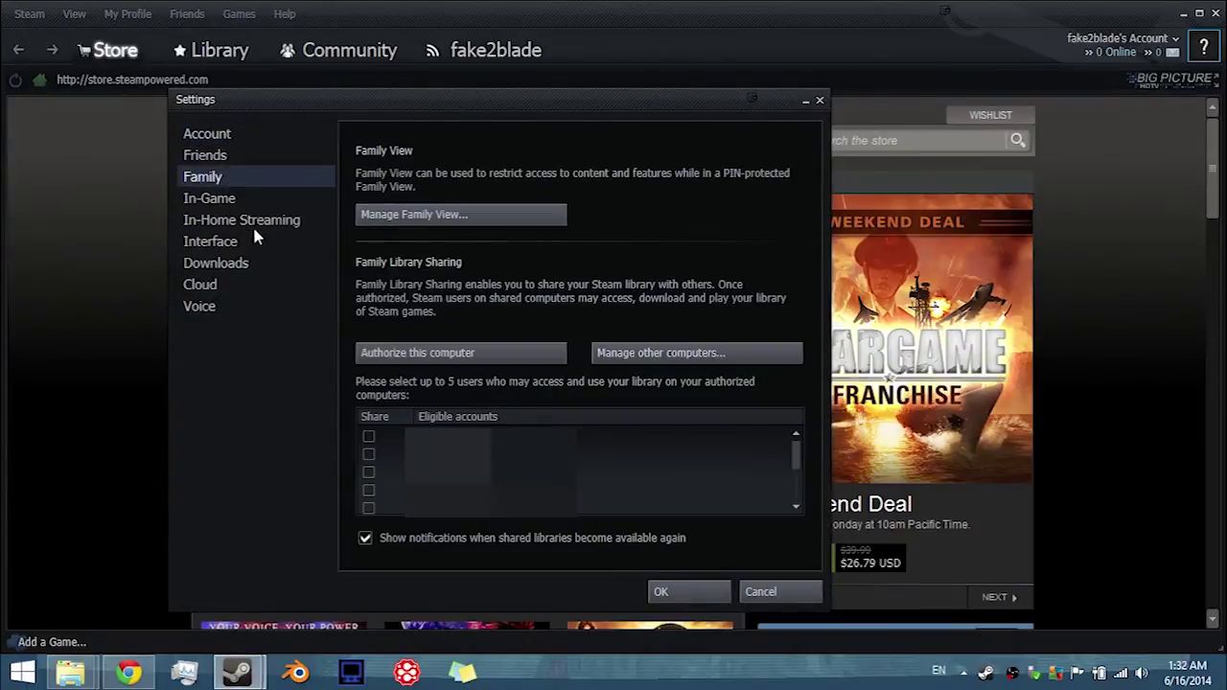
pyautogui.click(251, 240)
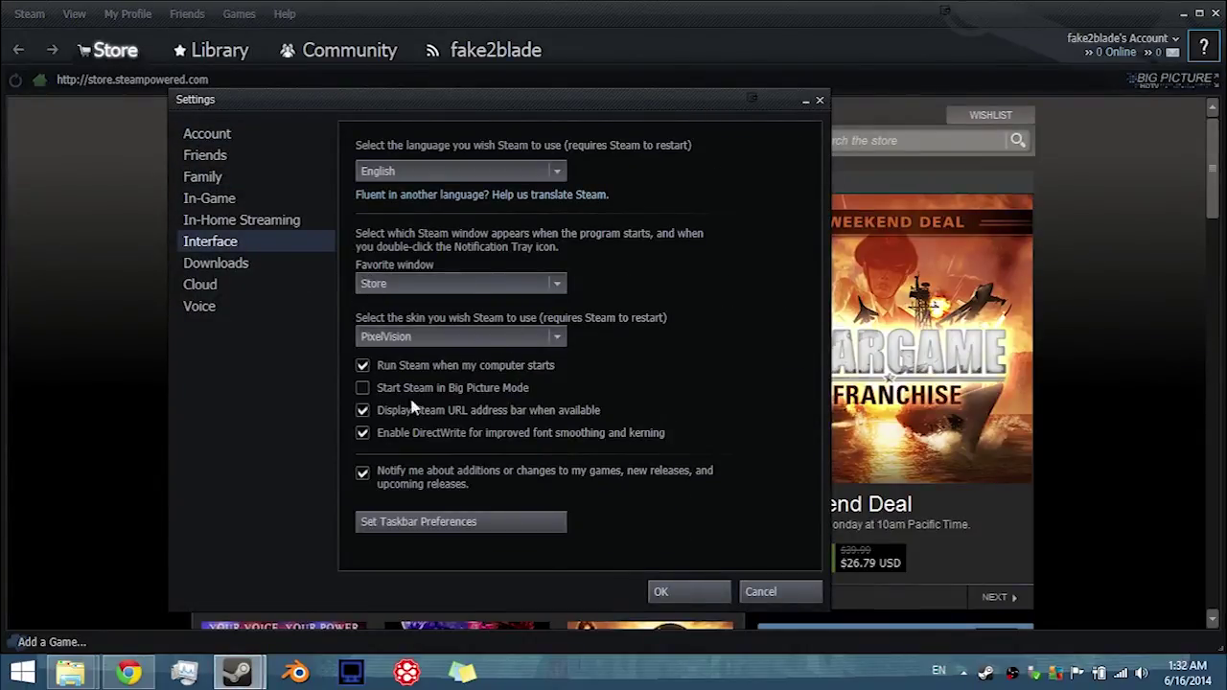
pyautogui.click(560, 338)
pyautogui.click(474, 379)
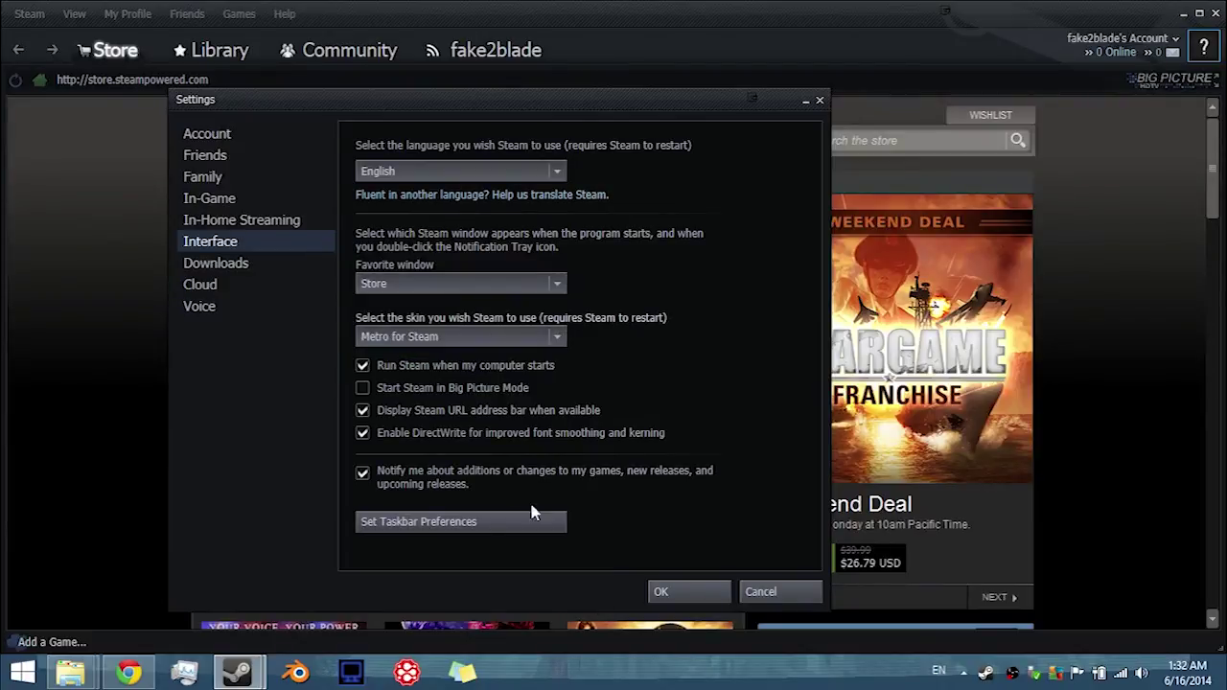
pyautogui.click(684, 594)
pyautogui.click(604, 367)
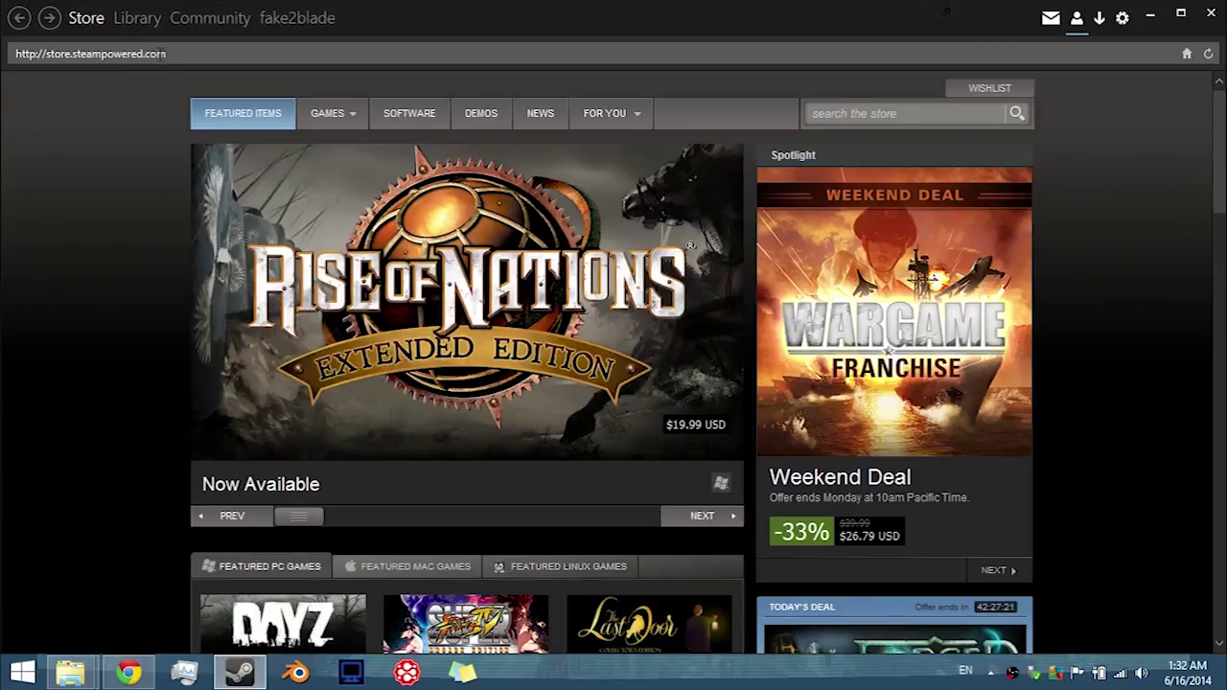
# Examine the Metro for Steam skin in the settings menu, the friends list window and the store page
pyautogui.moveTo(137, 23)
pyautogui.click(1121, 17)
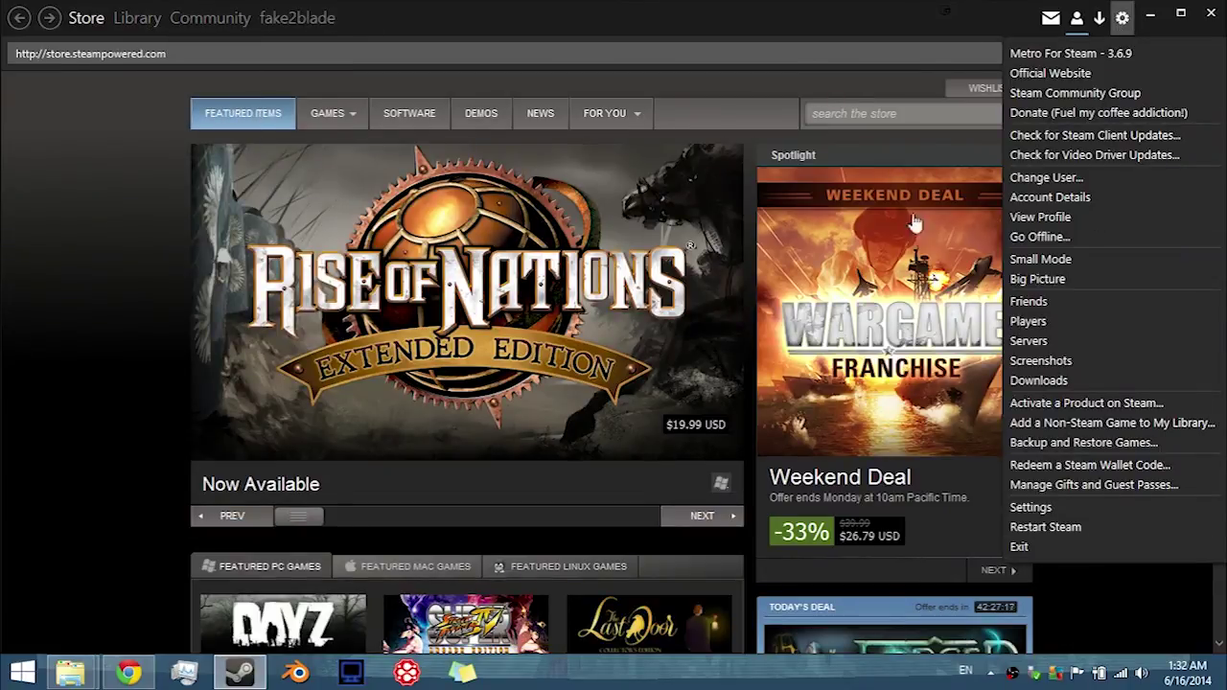
pyautogui.click(766, 23)
pyautogui.click(1076, 17)
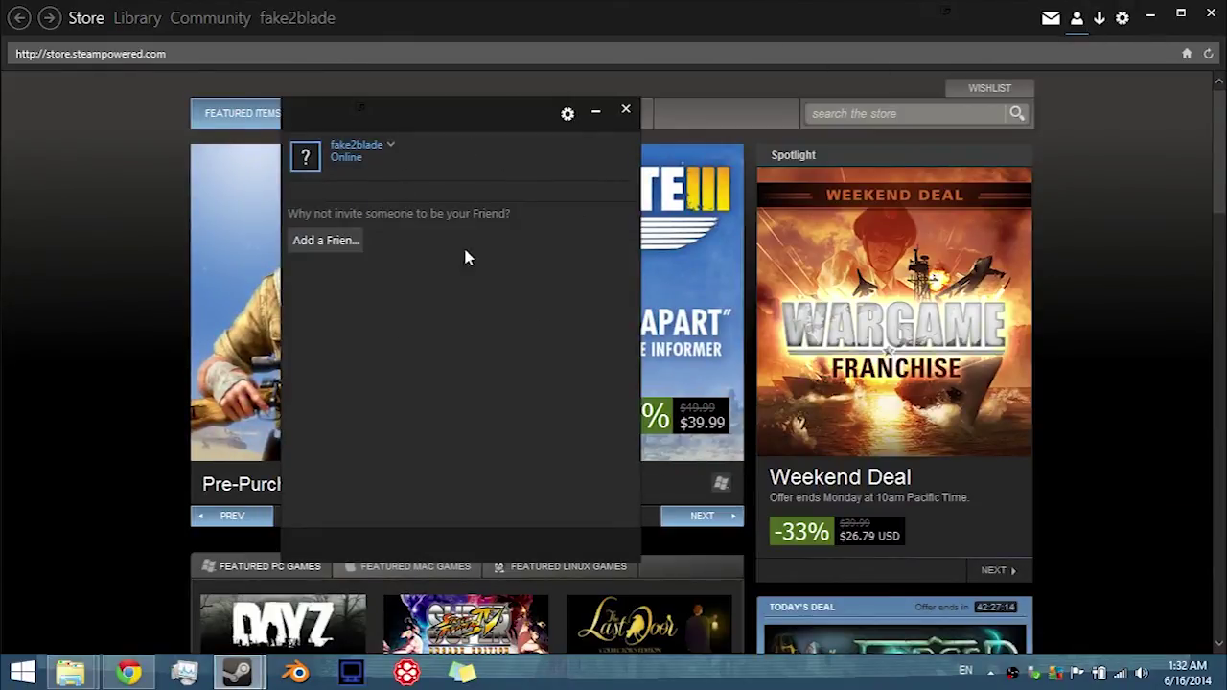
pyautogui.click(626, 109)
pyautogui.scroll(-1, 1053, 380)
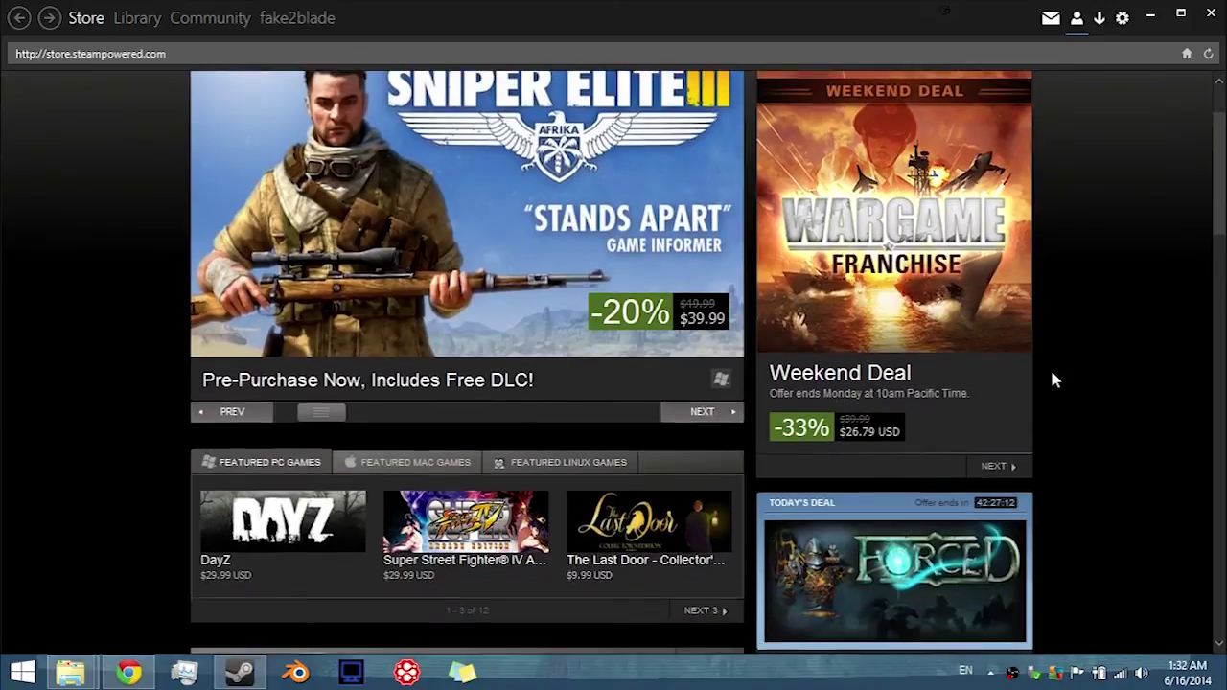
pyautogui.scroll(2, 1043, 368)
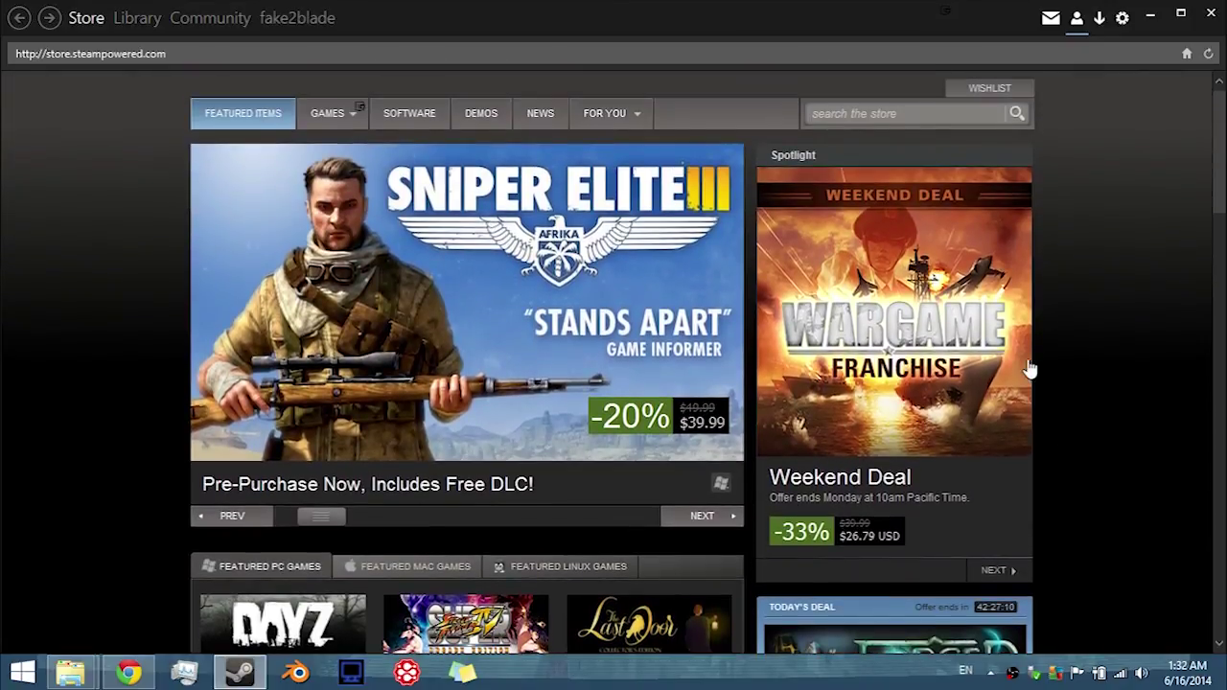